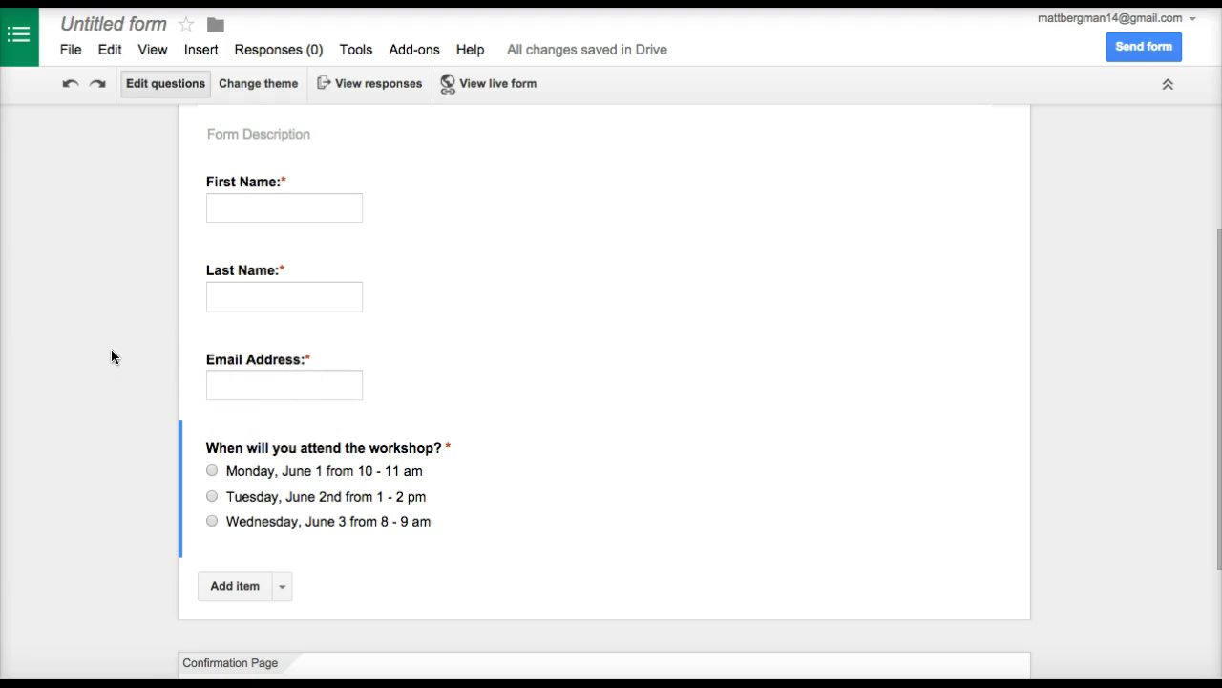
Step: Create a new spreadsheet named "Untitled form (Responses)" as the form's response destination
click(134, 361)
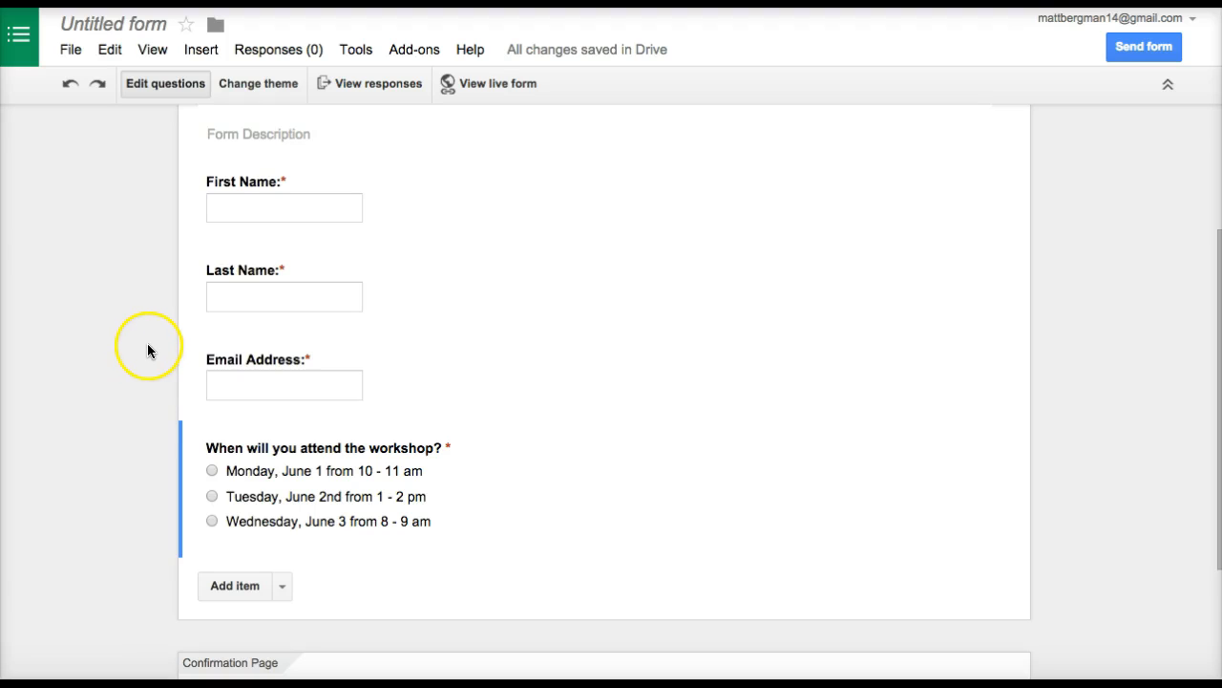
click(283, 53)
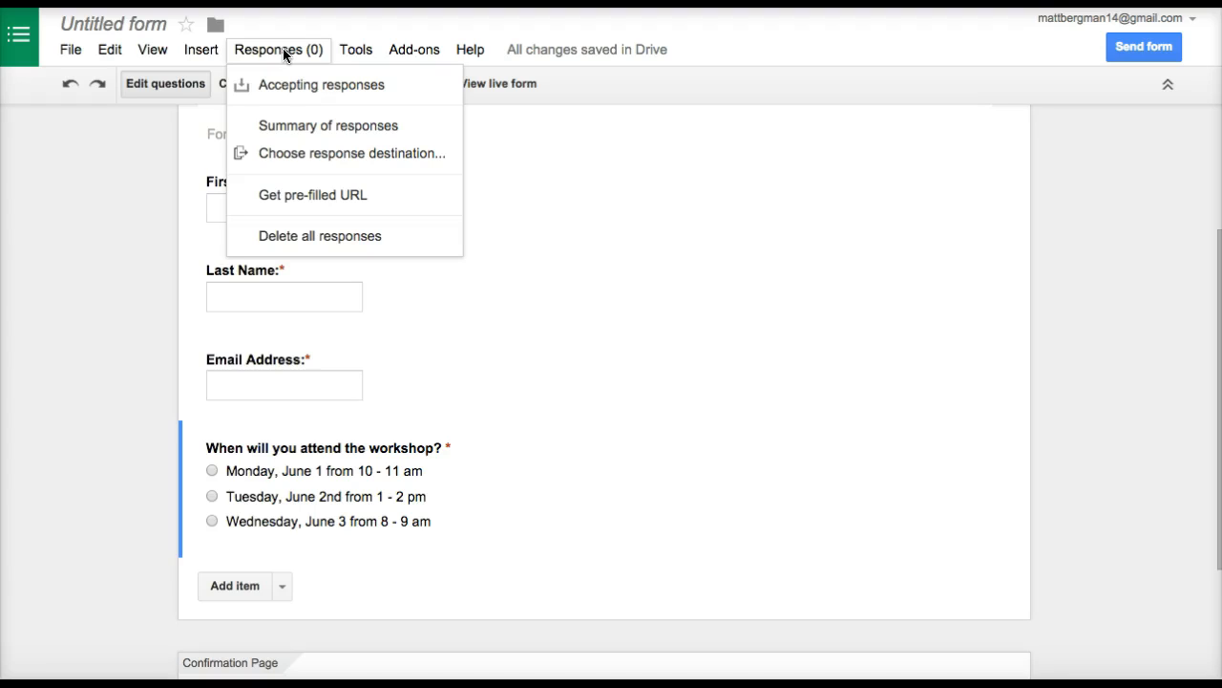
click(318, 156)
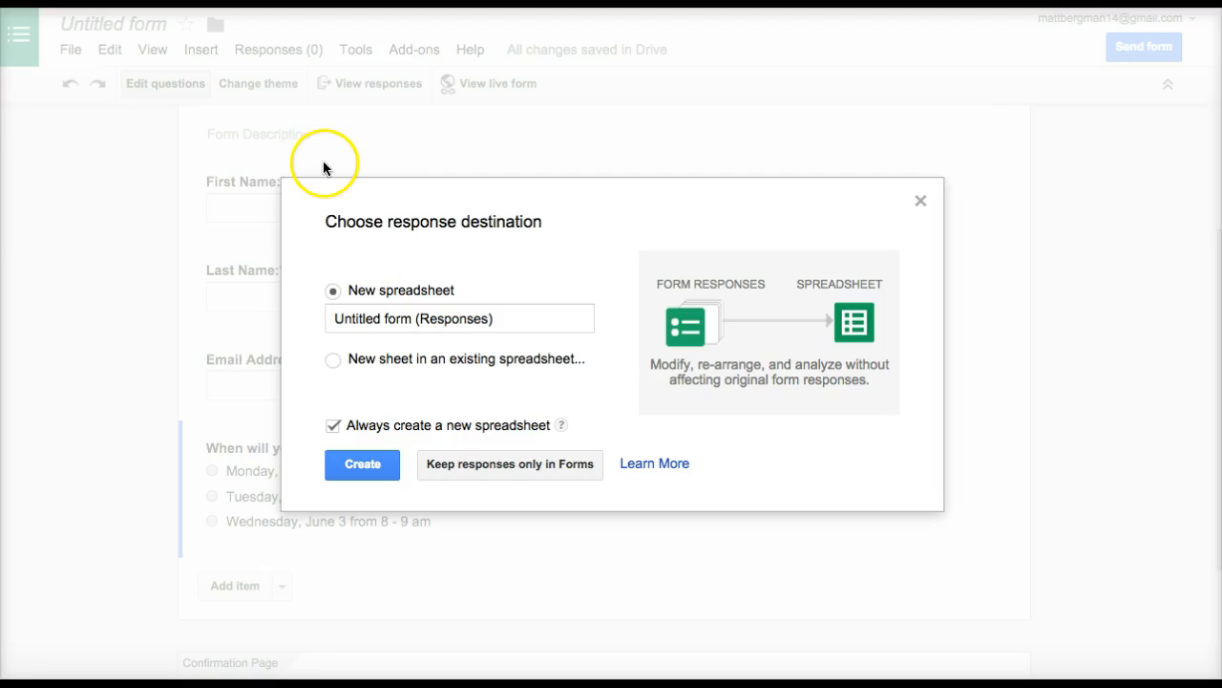
click(385, 472)
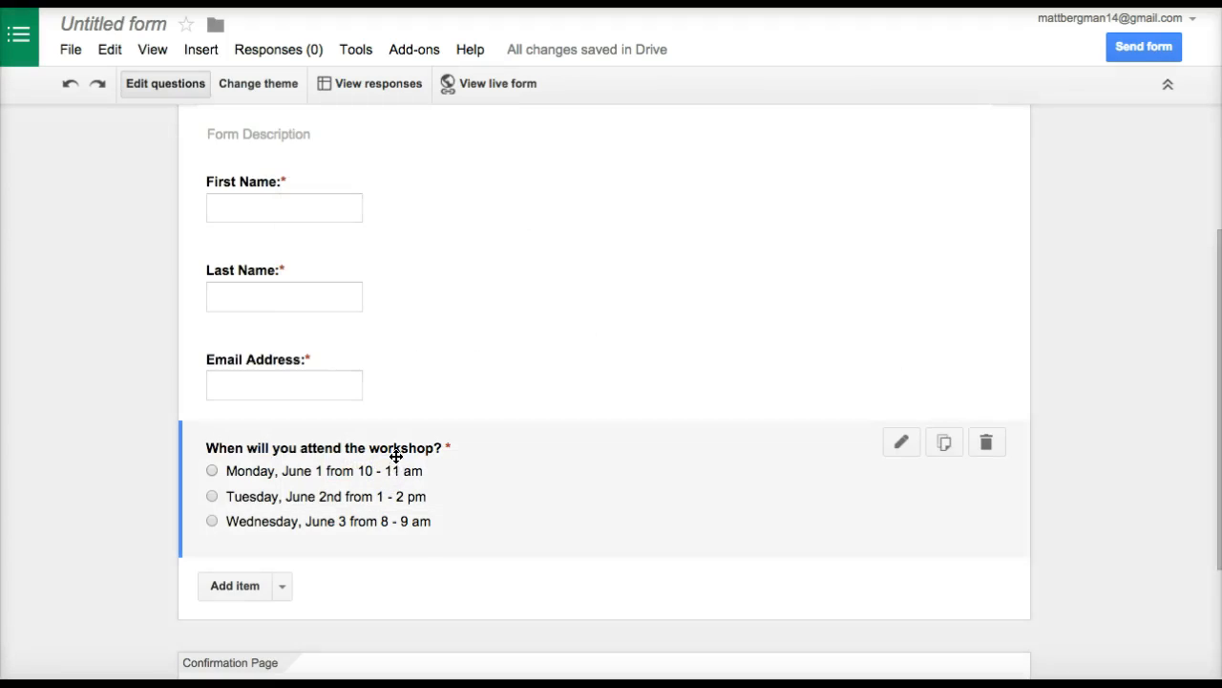
Step: Open the form's linked responses spreadsheet in Google Sheets
click(314, 52)
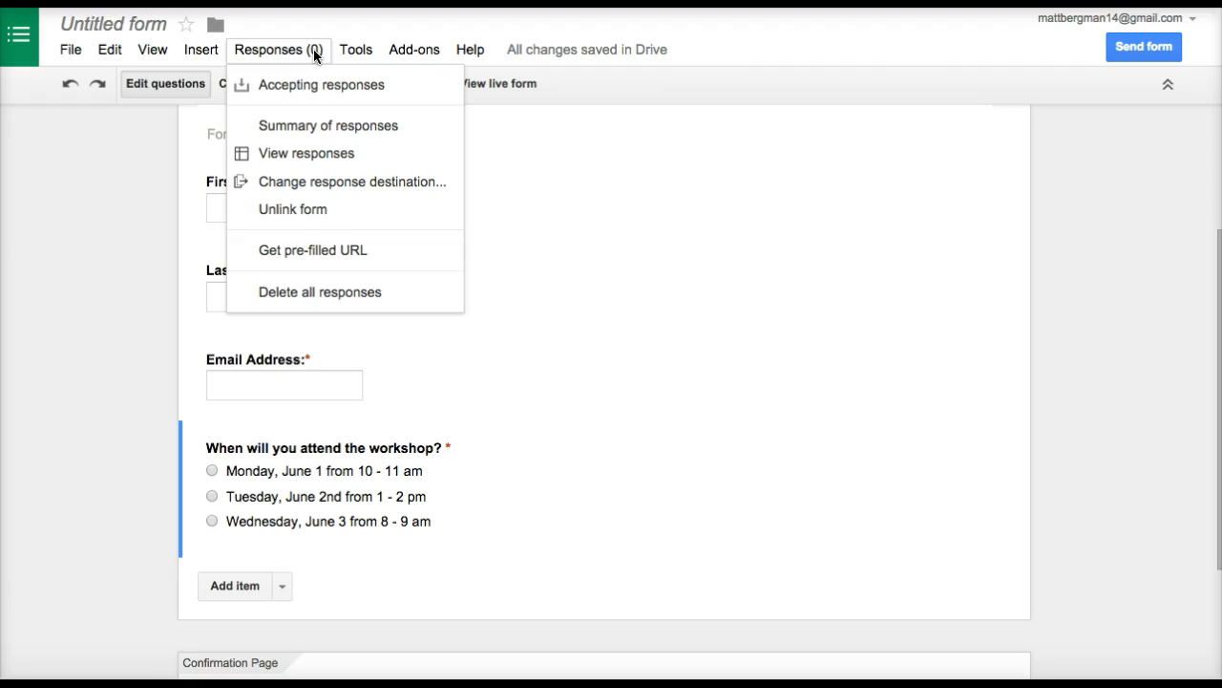
drag(315, 55, 355, 165)
click(392, 158)
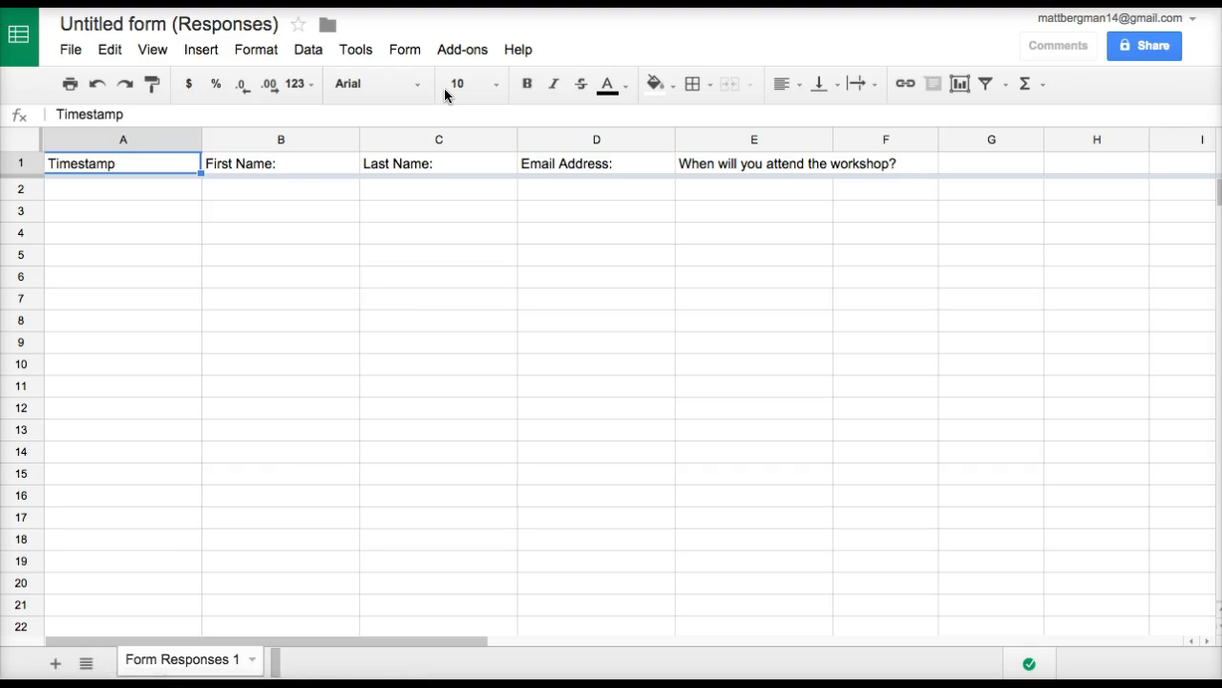
Step: Search the spreadsheet add-on store for "formmule"
key(ctrl+plus)
key(ctrl+plus)
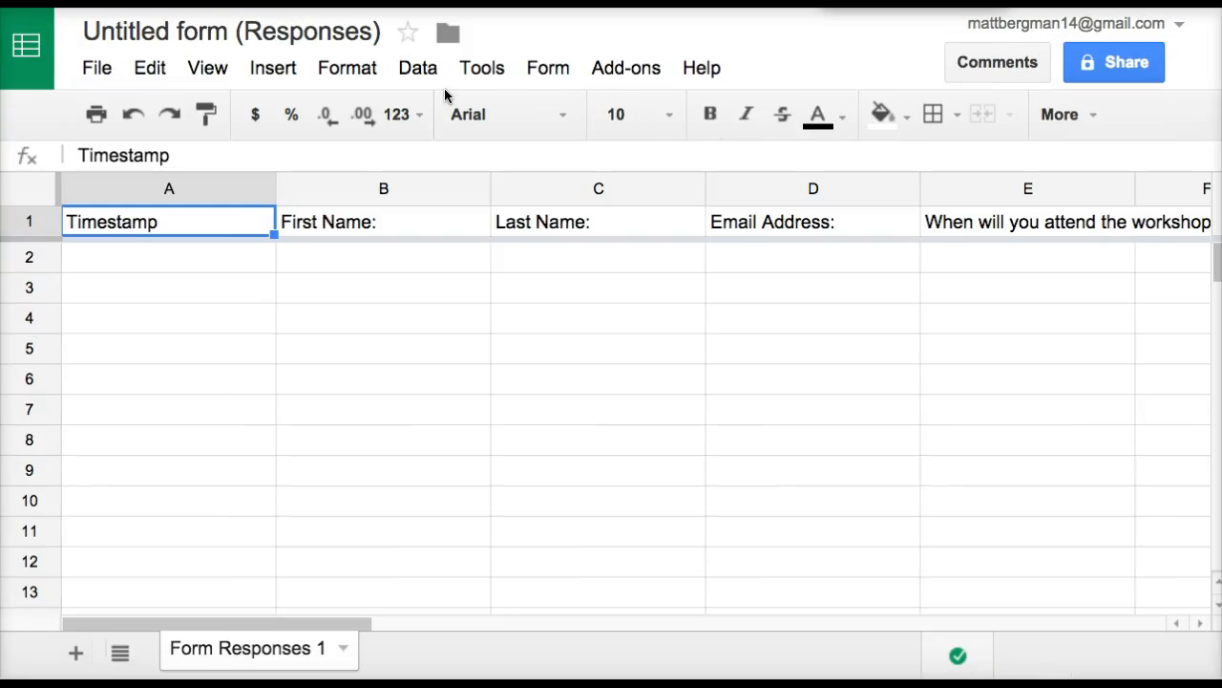
click(649, 65)
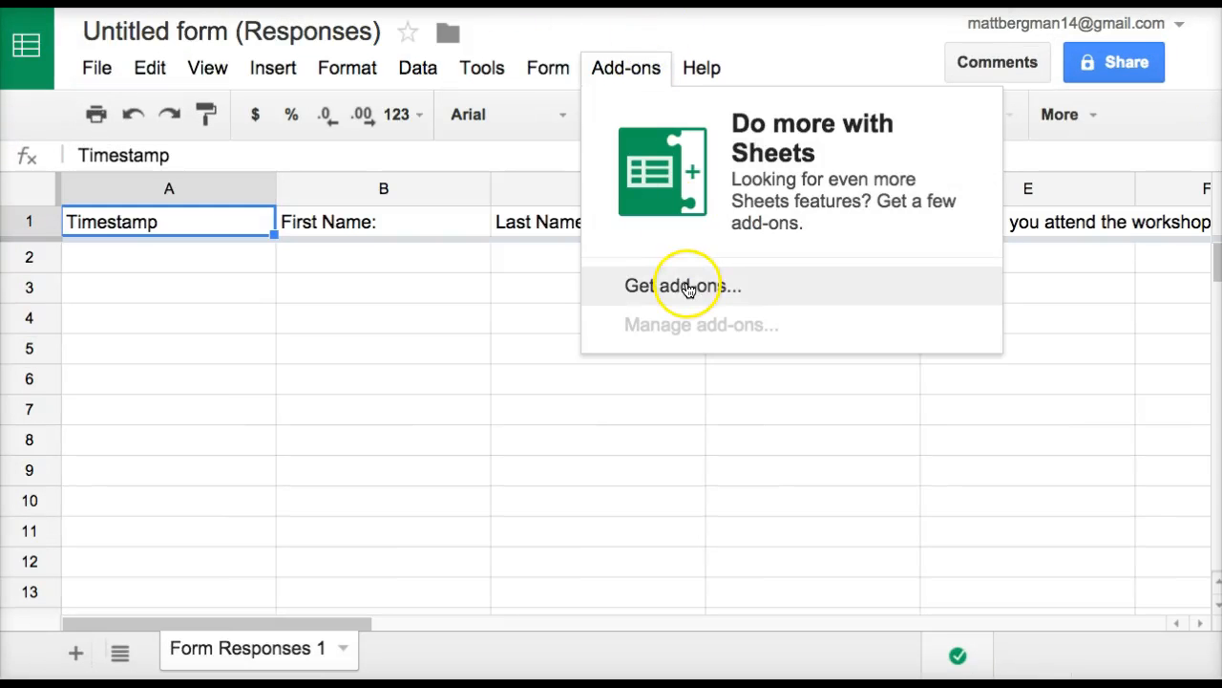
click(724, 291)
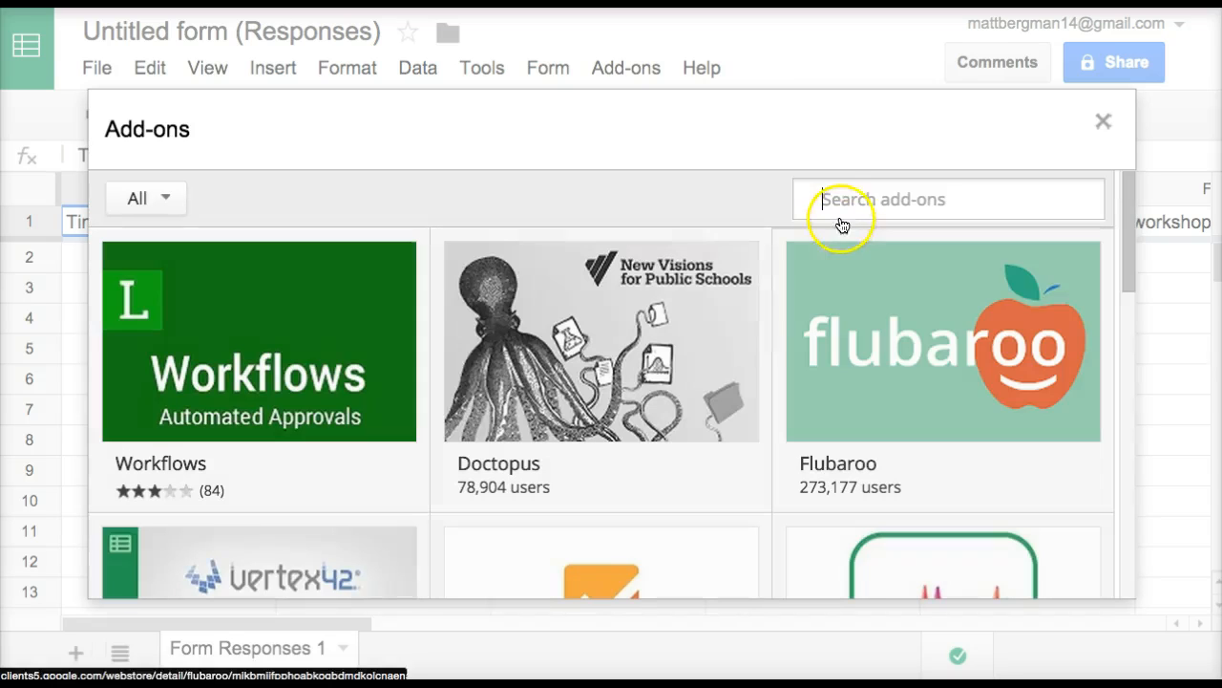
click(843, 205)
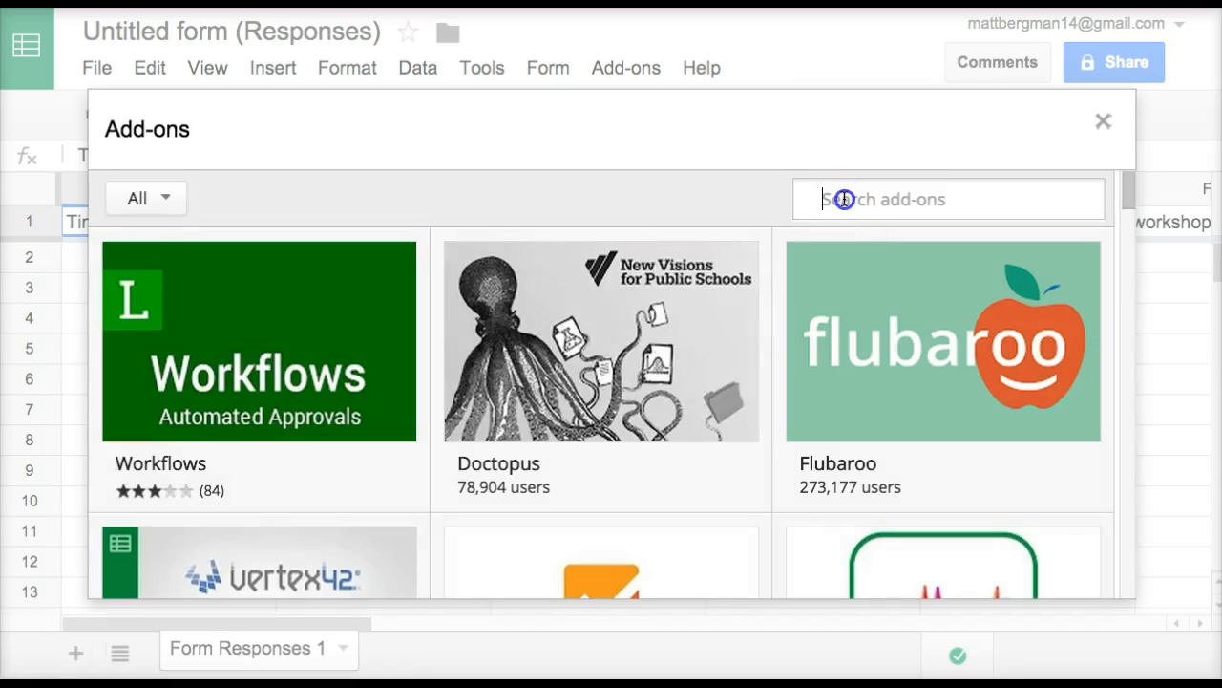
text(formmule)
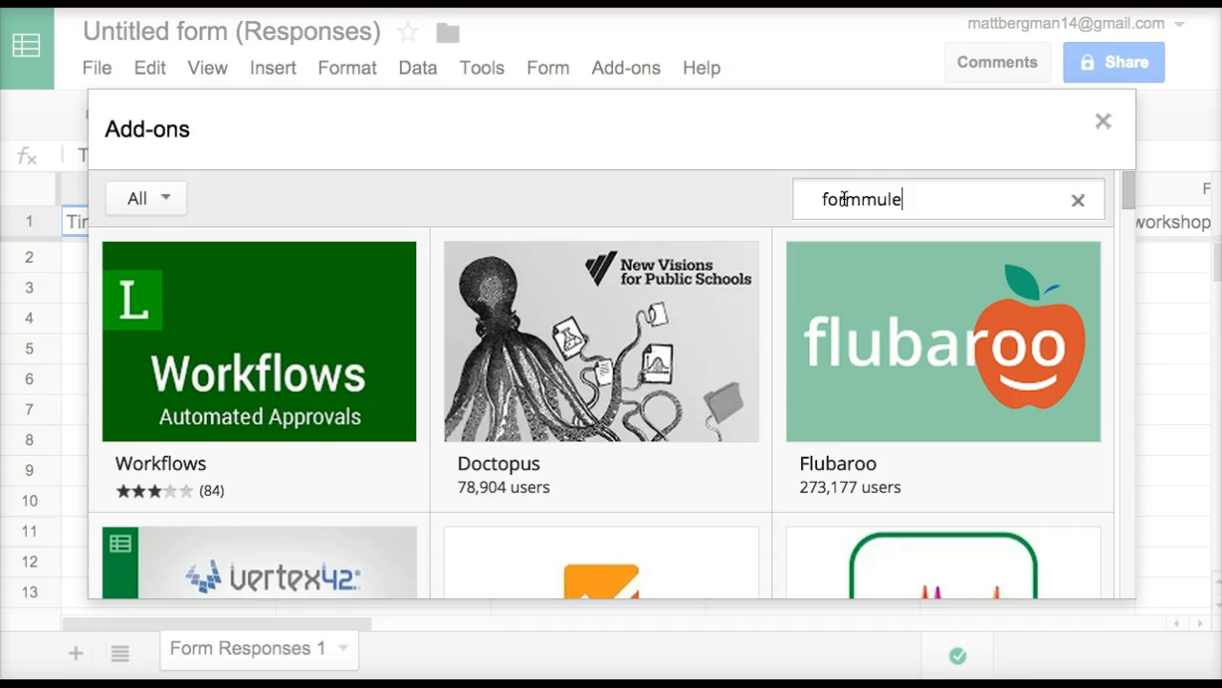
key(Return)
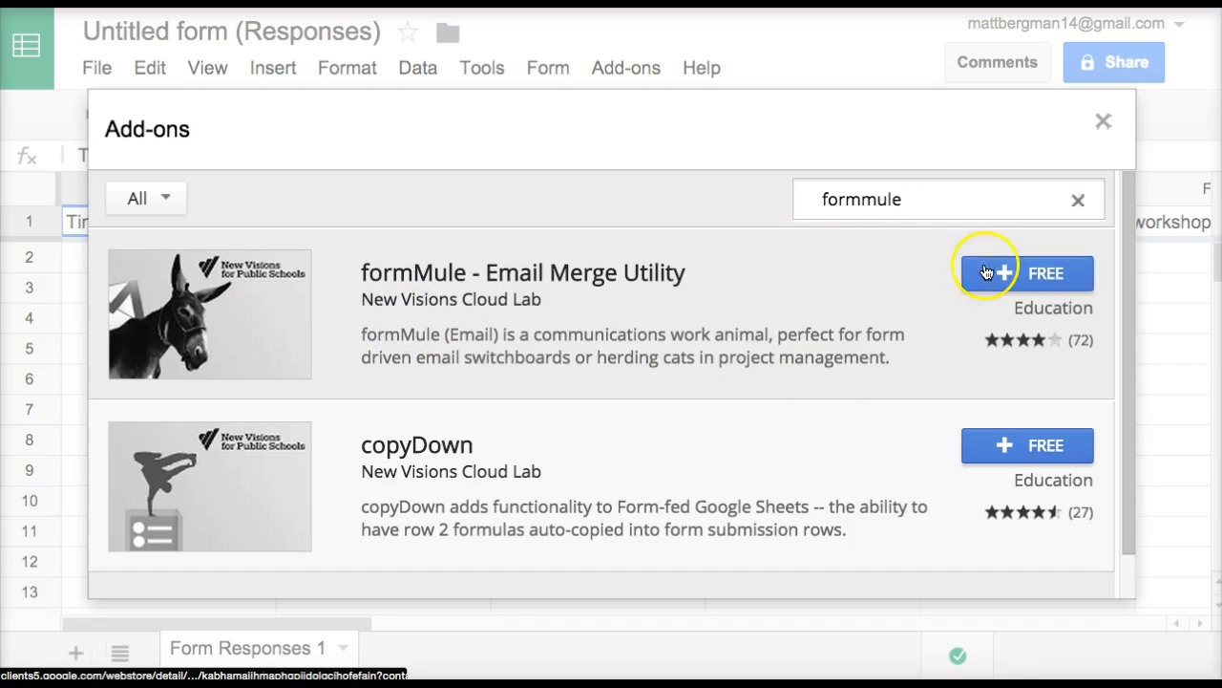
Step: Install the free formMule - Email Merge Utility add-on, accept its permission request and dismiss its introduction
click(986, 272)
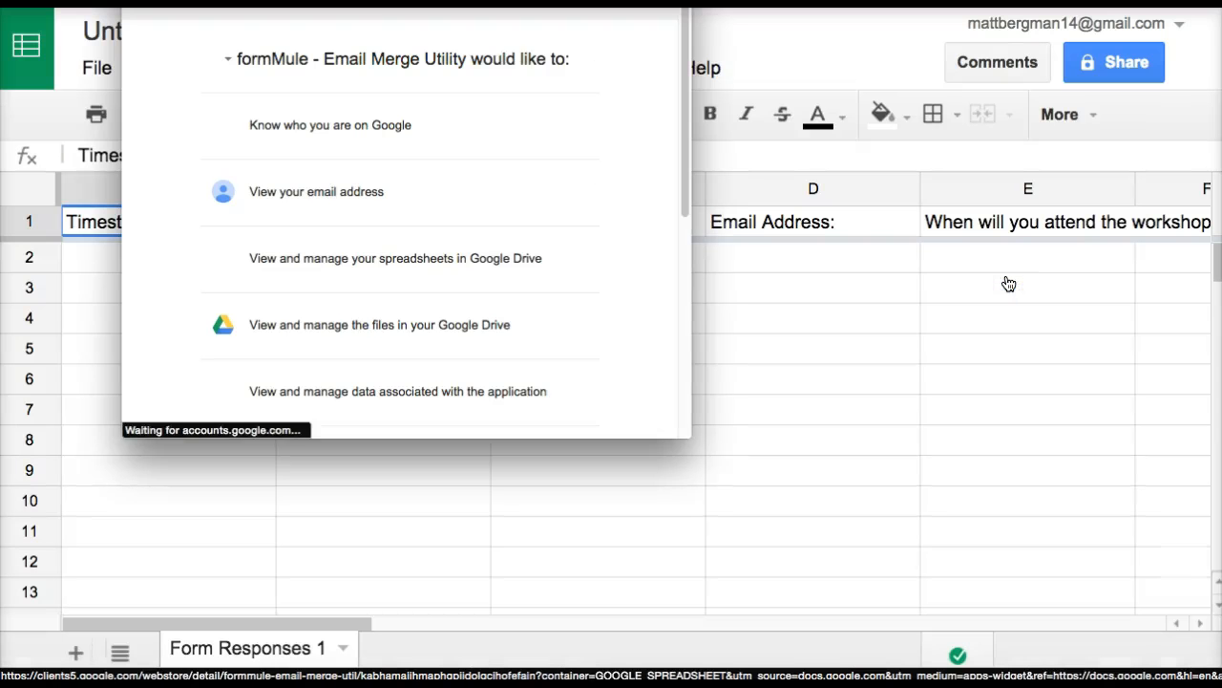
scroll(493, 184, down, 5)
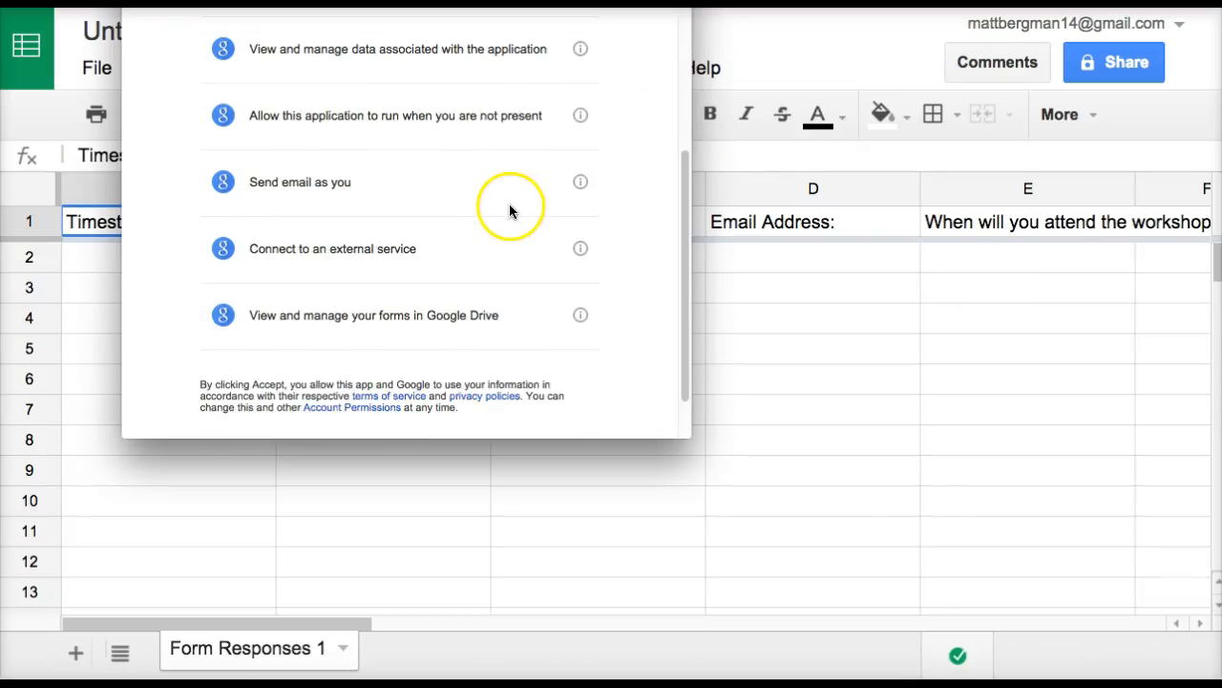
click(576, 405)
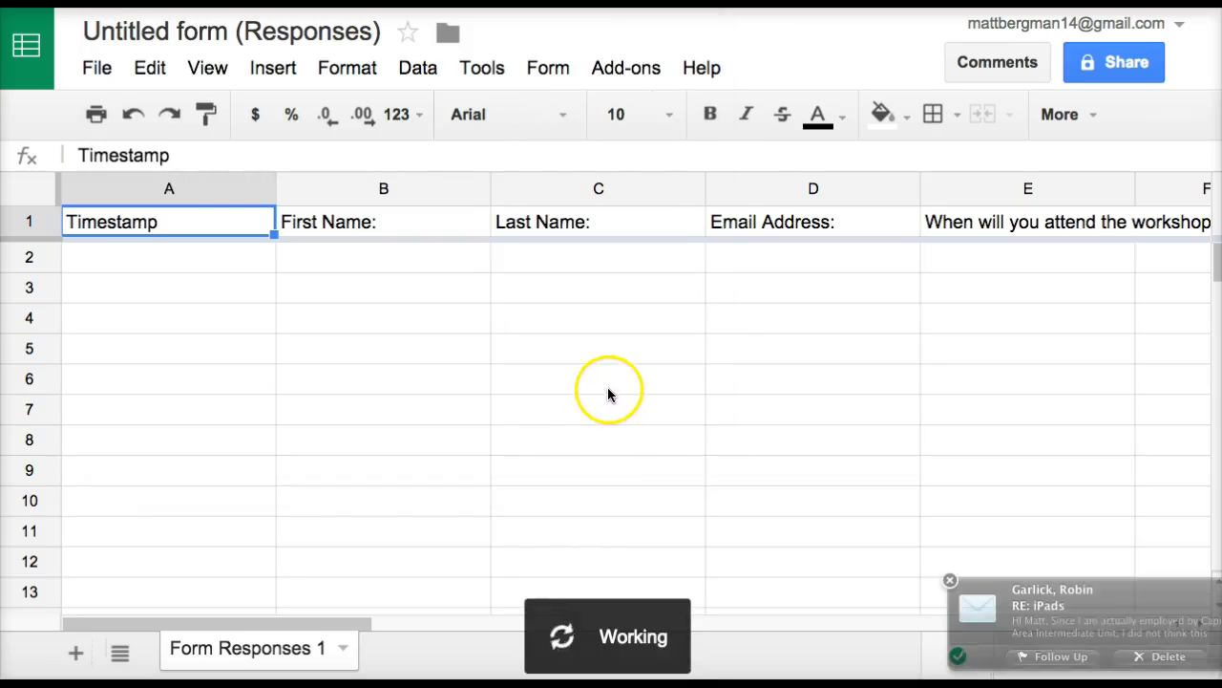
click(948, 585)
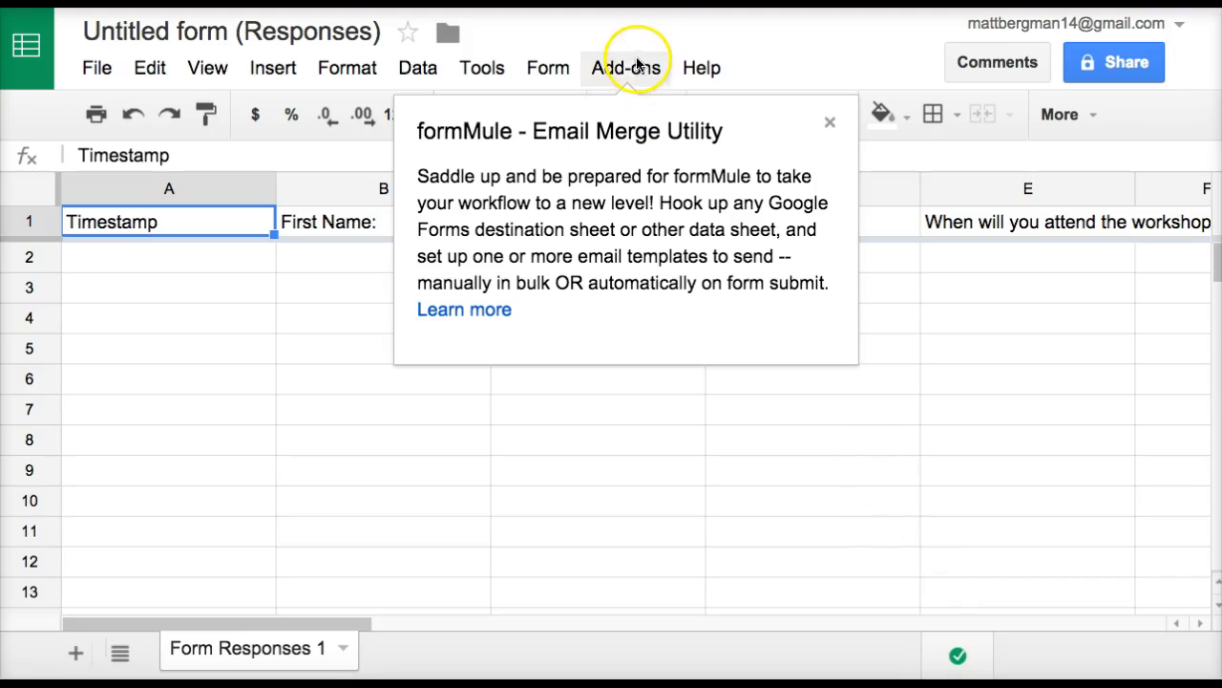
click(829, 127)
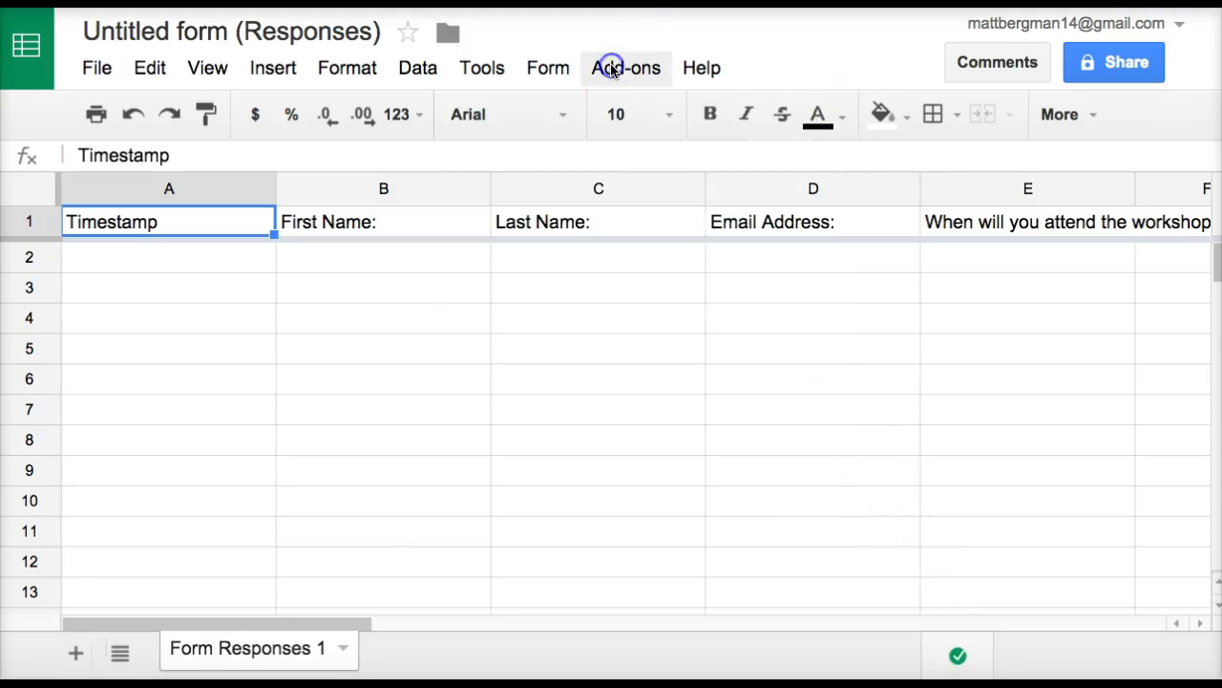
Step: Open formMule's setup for choosing the source data and merge type
click(611, 68)
click(666, 115)
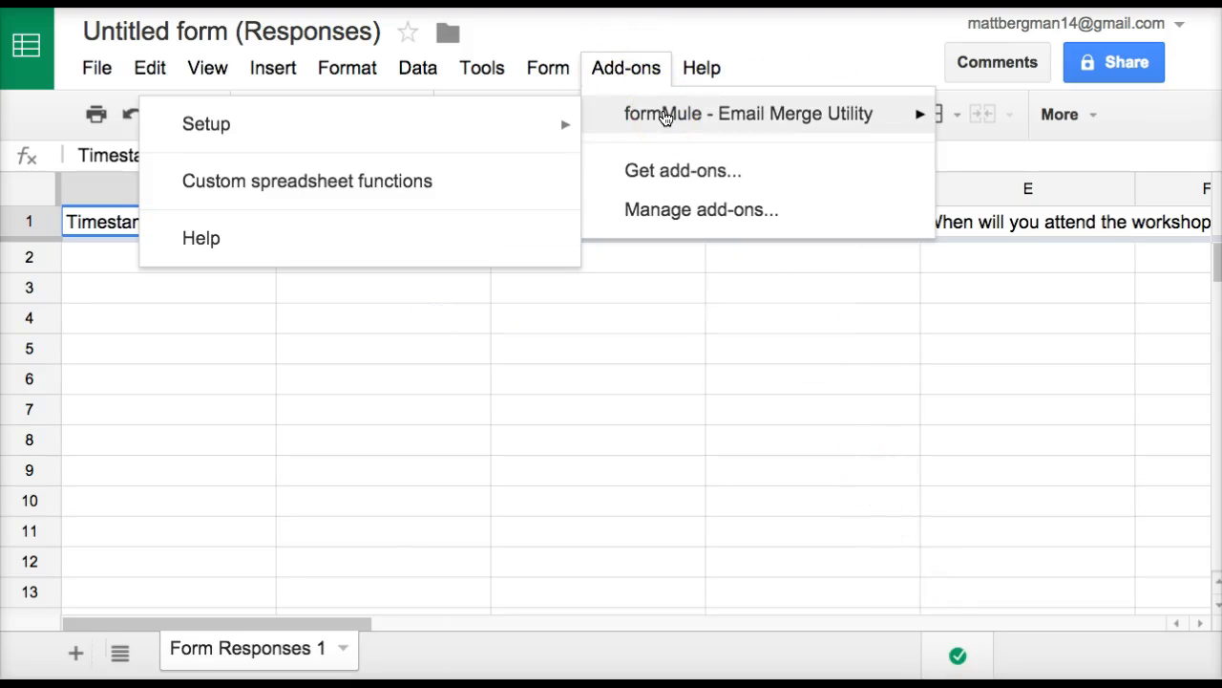
click(449, 127)
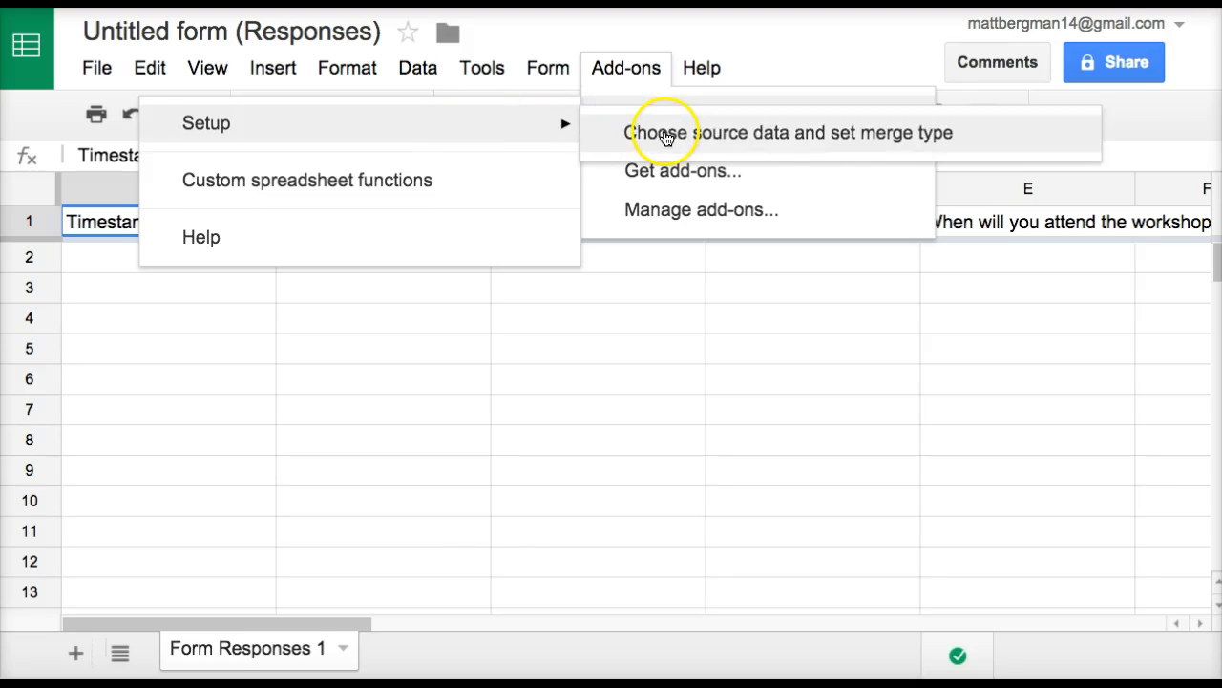
click(761, 140)
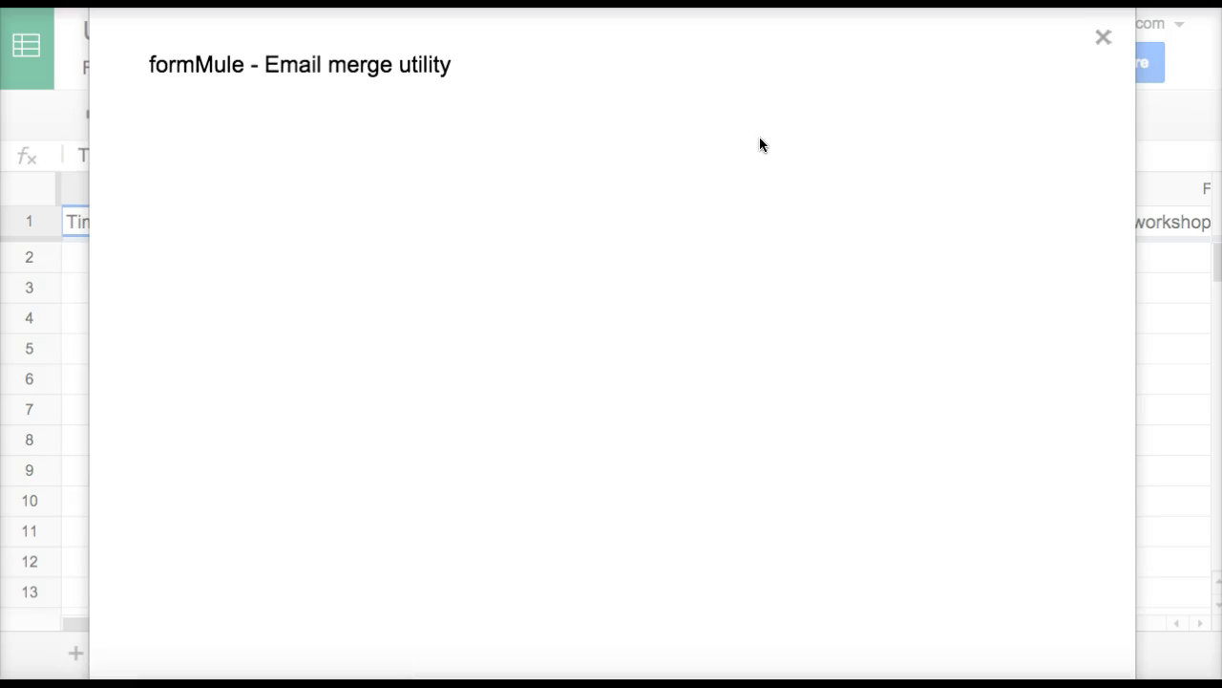
click(741, 150)
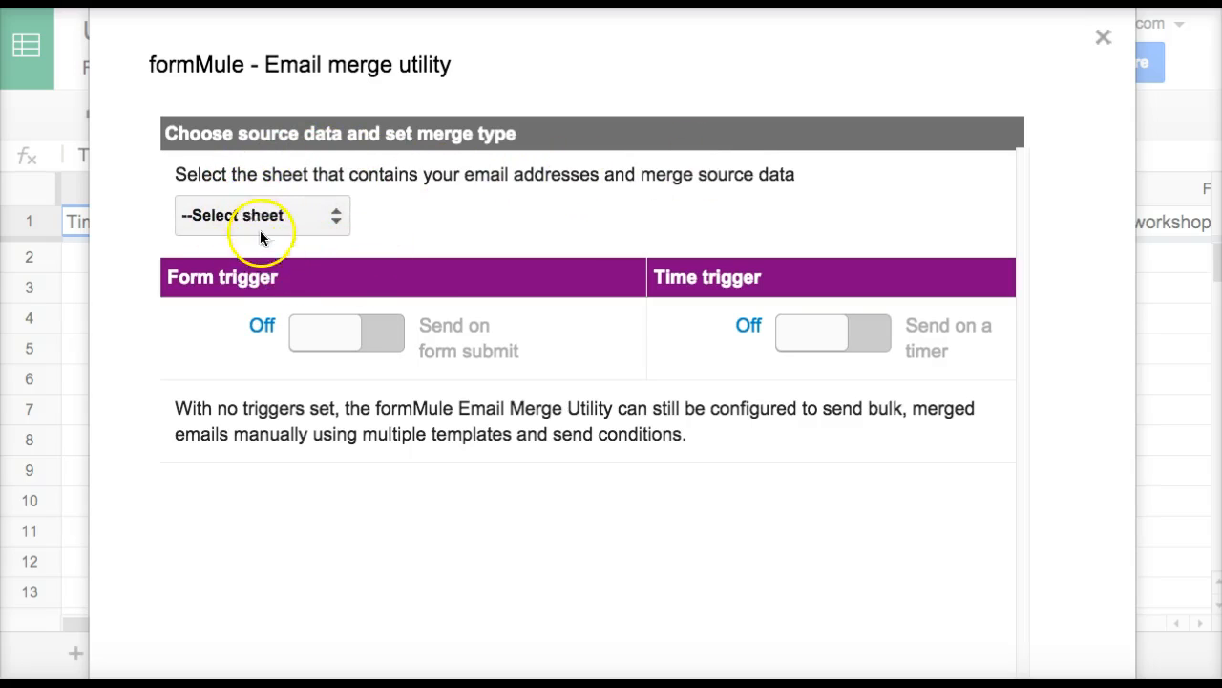
Step: Use Form Responses 1 as the merge source sheet, turn on sending on form submit, and proceed to templates and send conditions
click(323, 215)
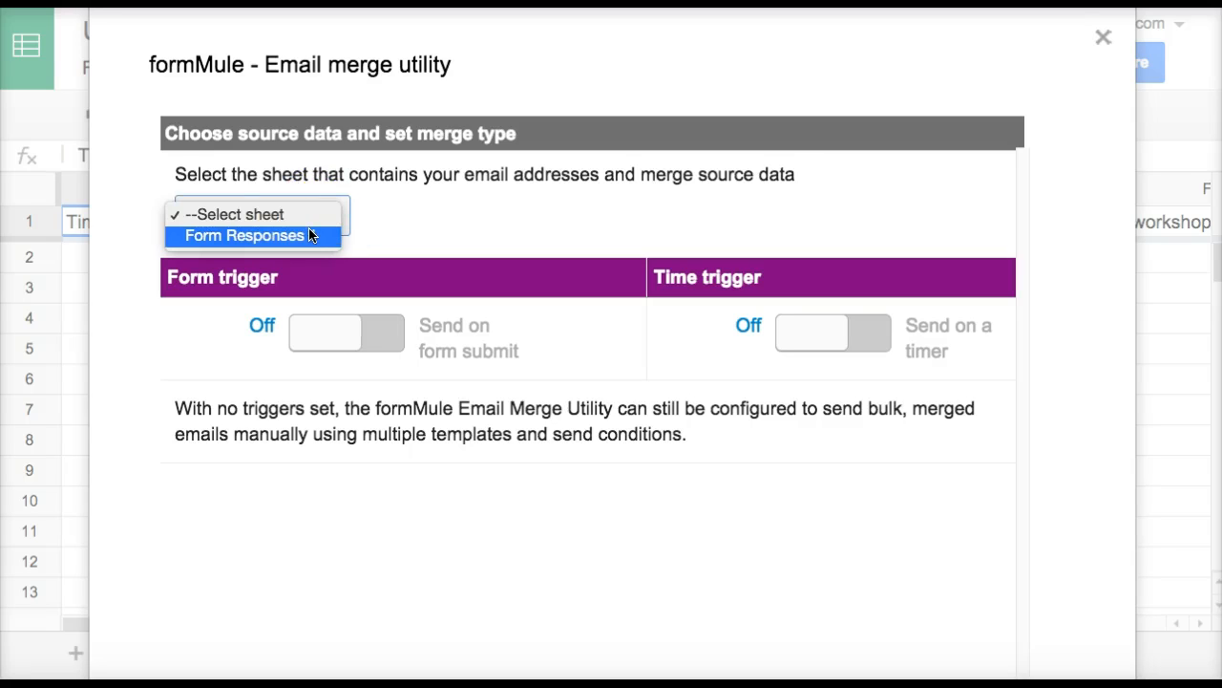
mouse_move(310, 227)
mouse_down()
mouse_move(270, 237)
mouse_move(297, 239)
mouse_up()
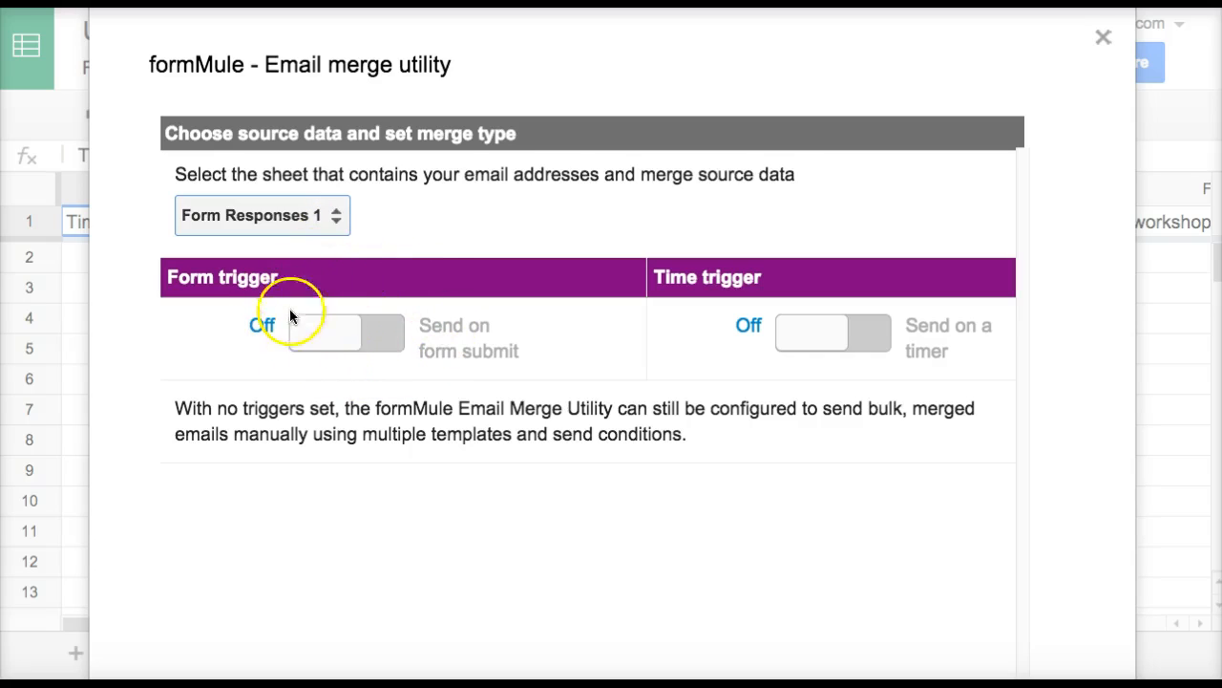
click(326, 339)
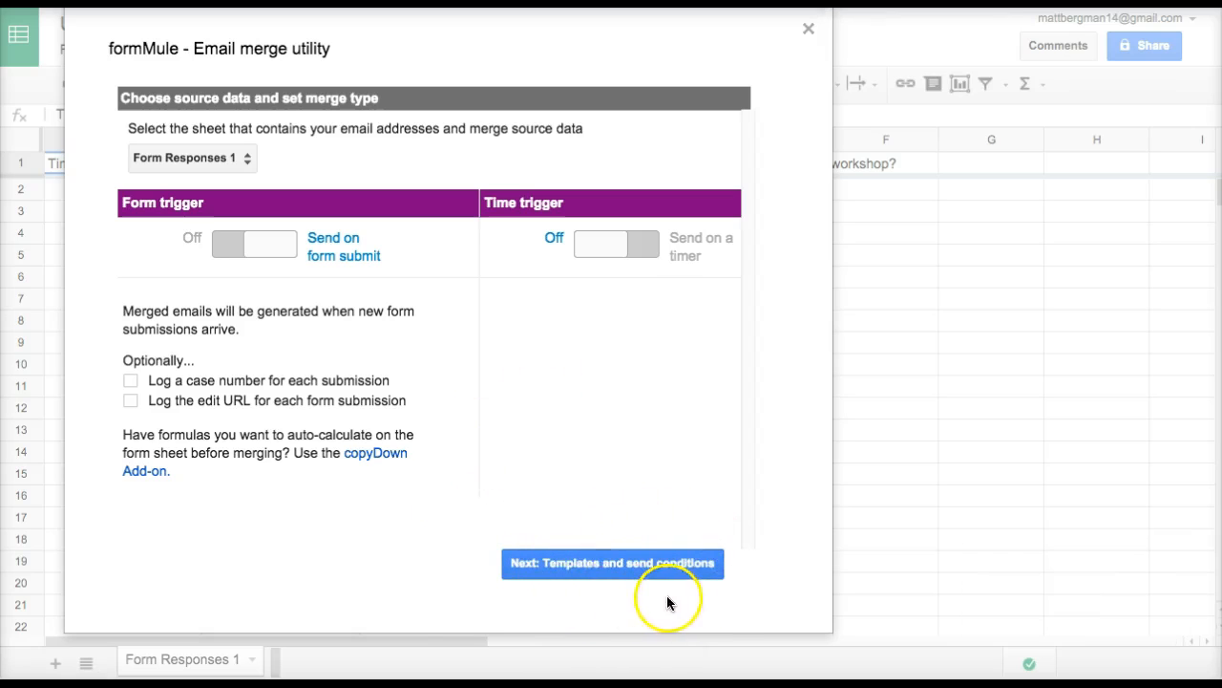
click(593, 563)
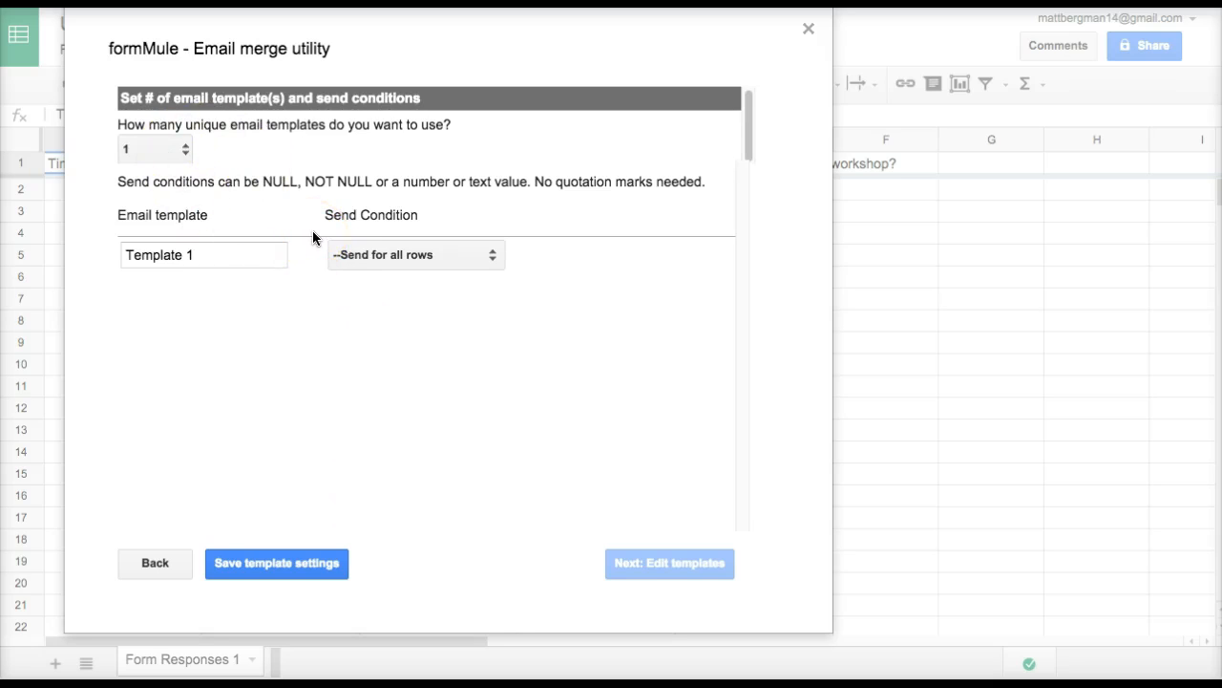
Step: Save the settings for 1 email template, Template 1, sent for all rows, and open it for editing
click(187, 153)
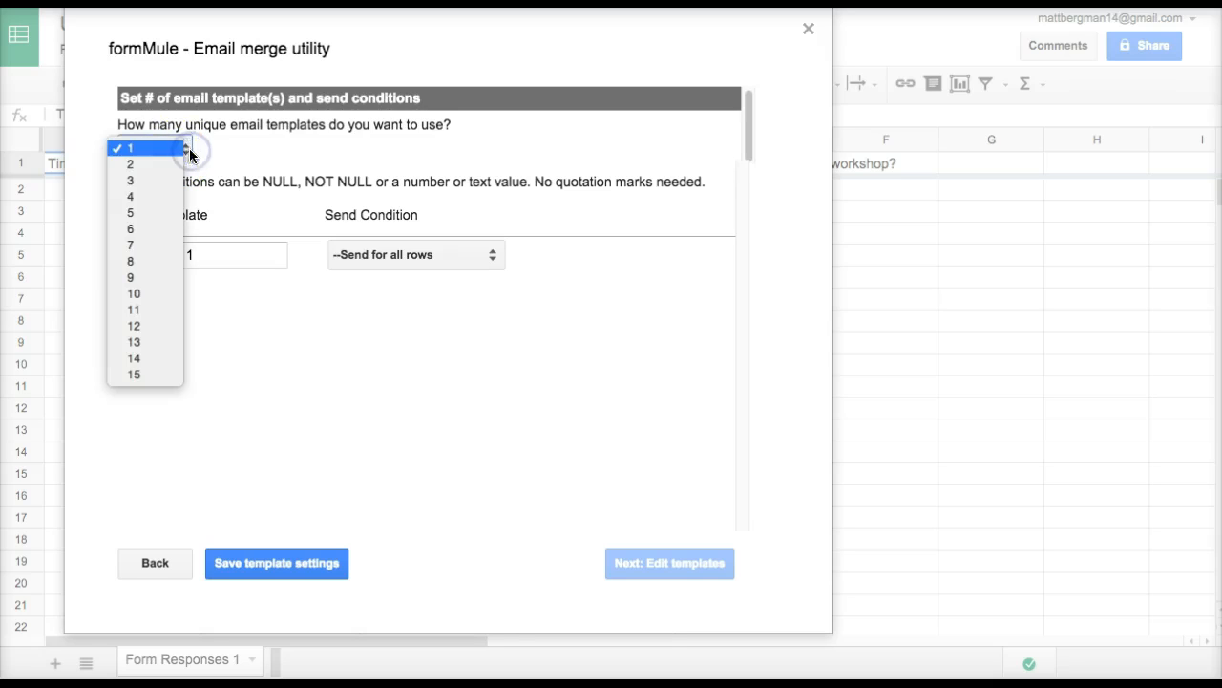
click(240, 153)
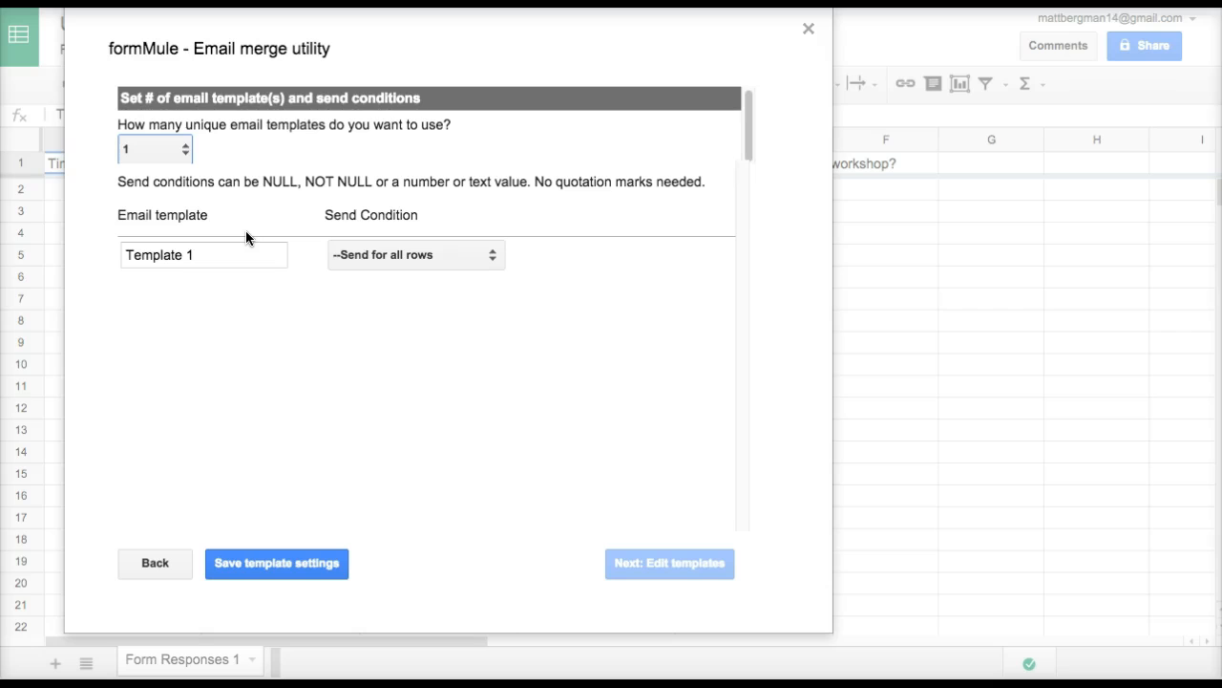
click(436, 254)
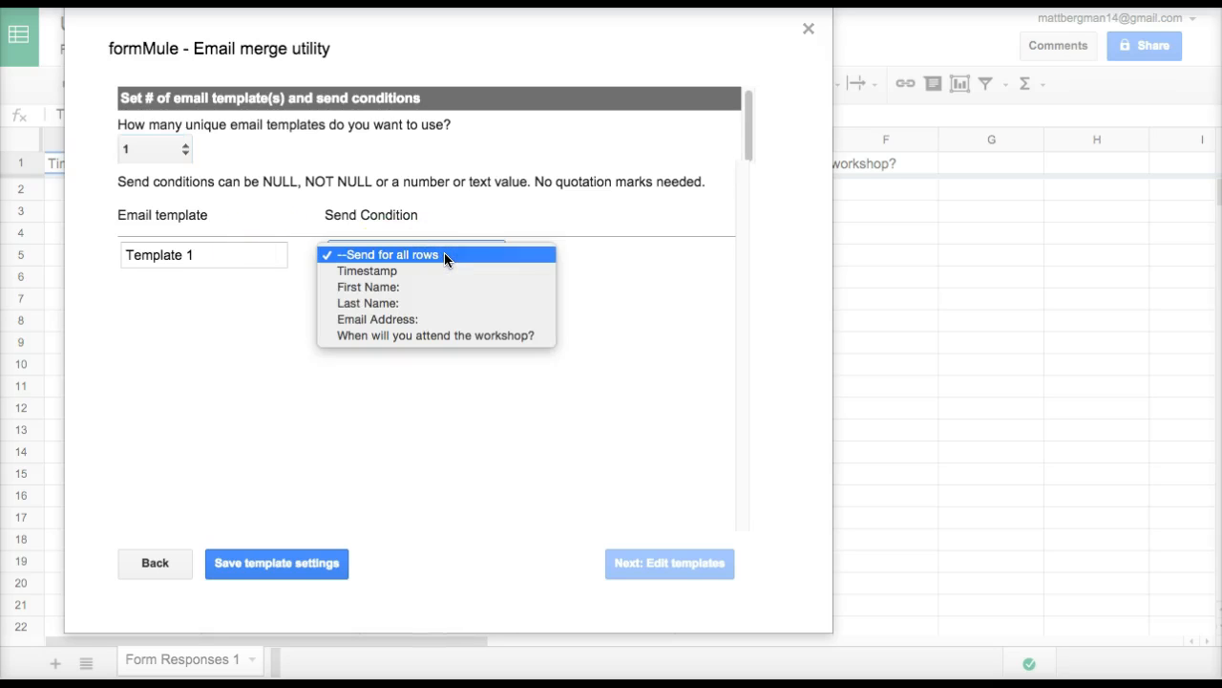
click(490, 214)
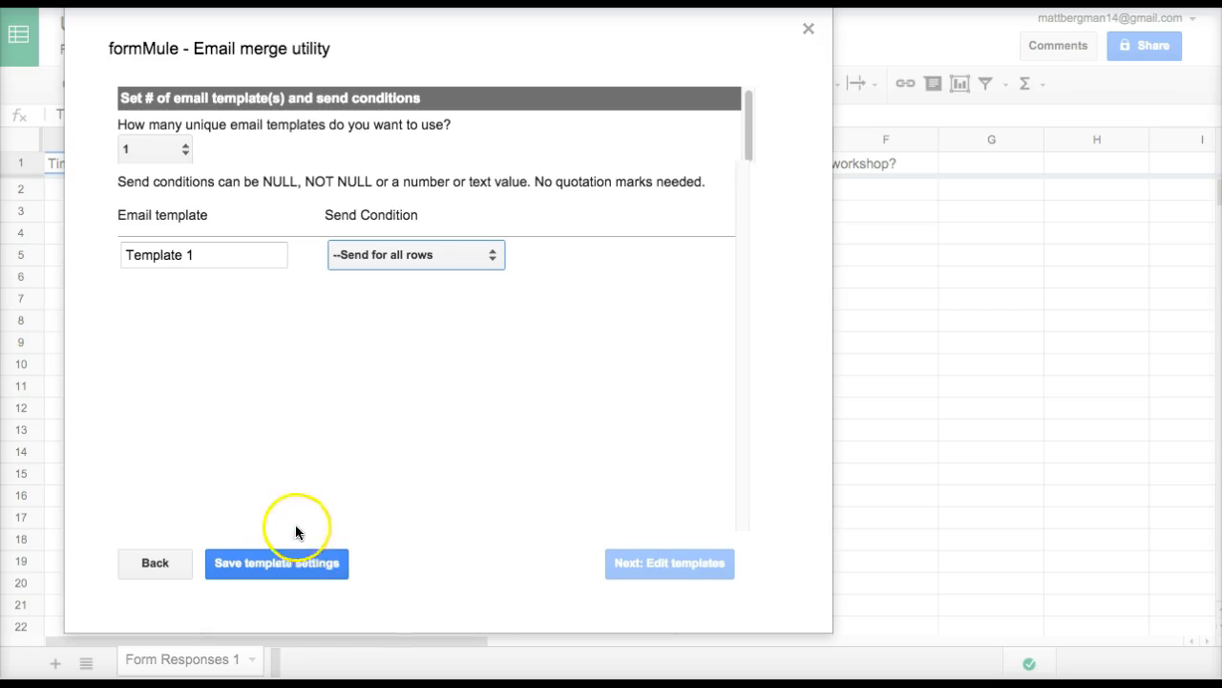
click(278, 562)
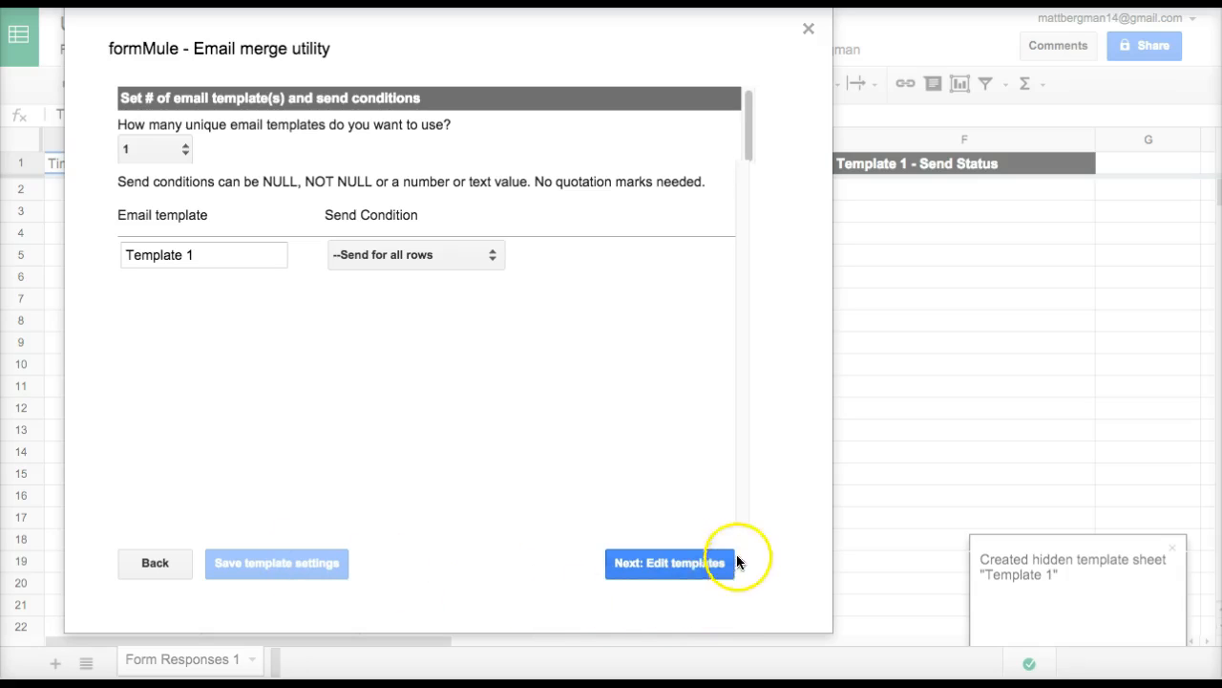
click(680, 572)
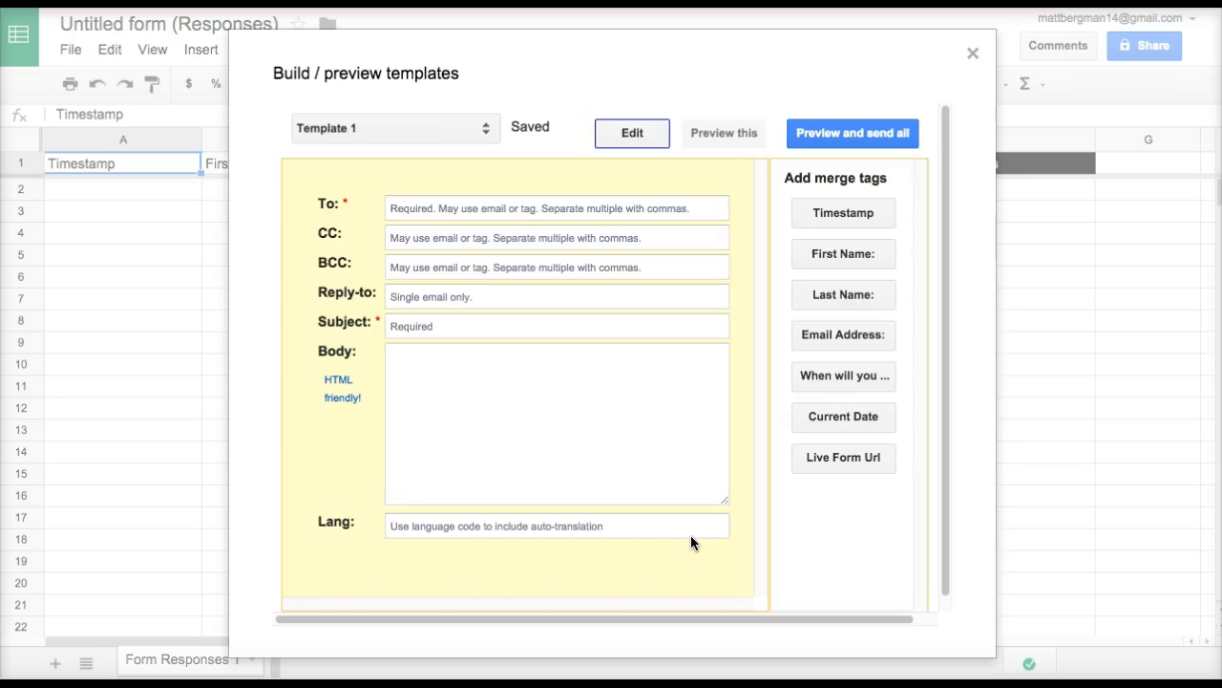
Step: Write Template 1 with subject "Thank You for Signing Up", a workshop thank-you asking for prompt arrival, and the Email Address: merge tag as recipient
click(507, 382)
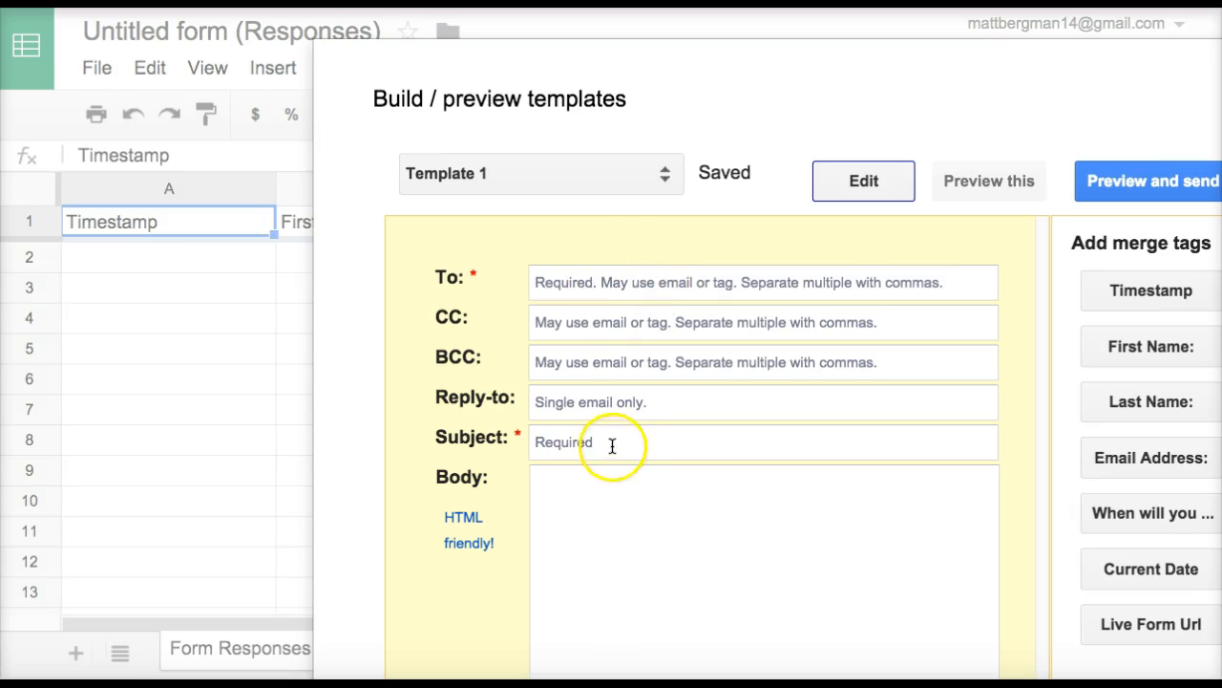
click(574, 550)
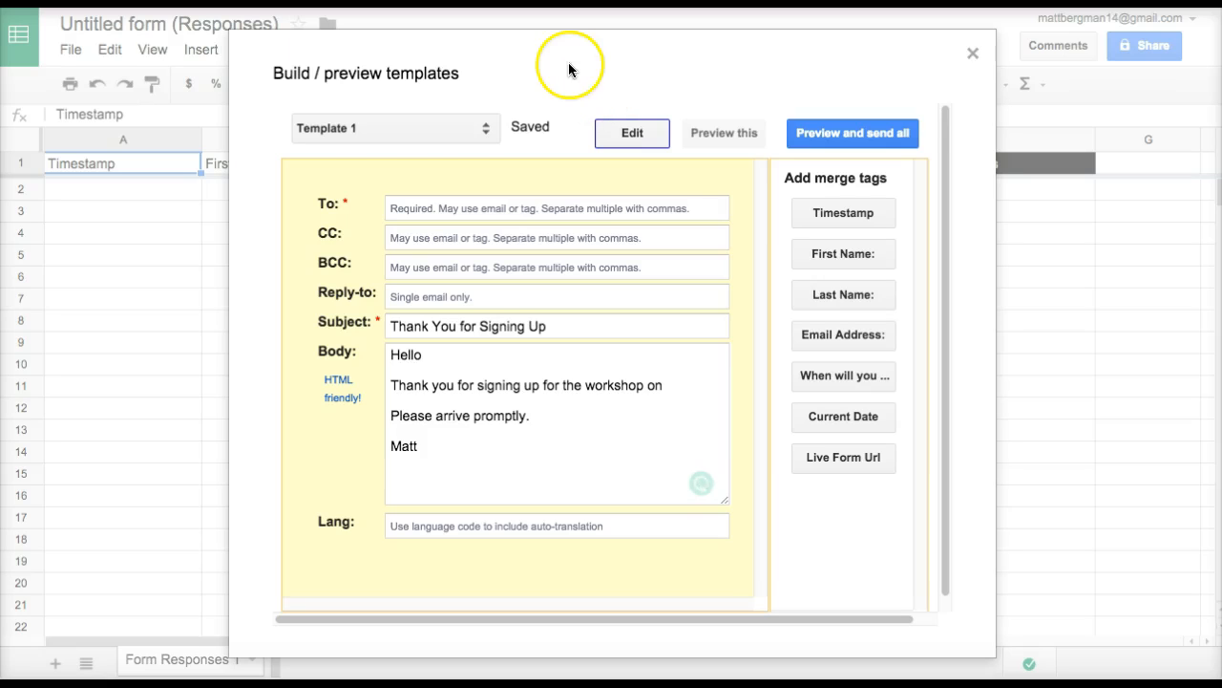
click(412, 209)
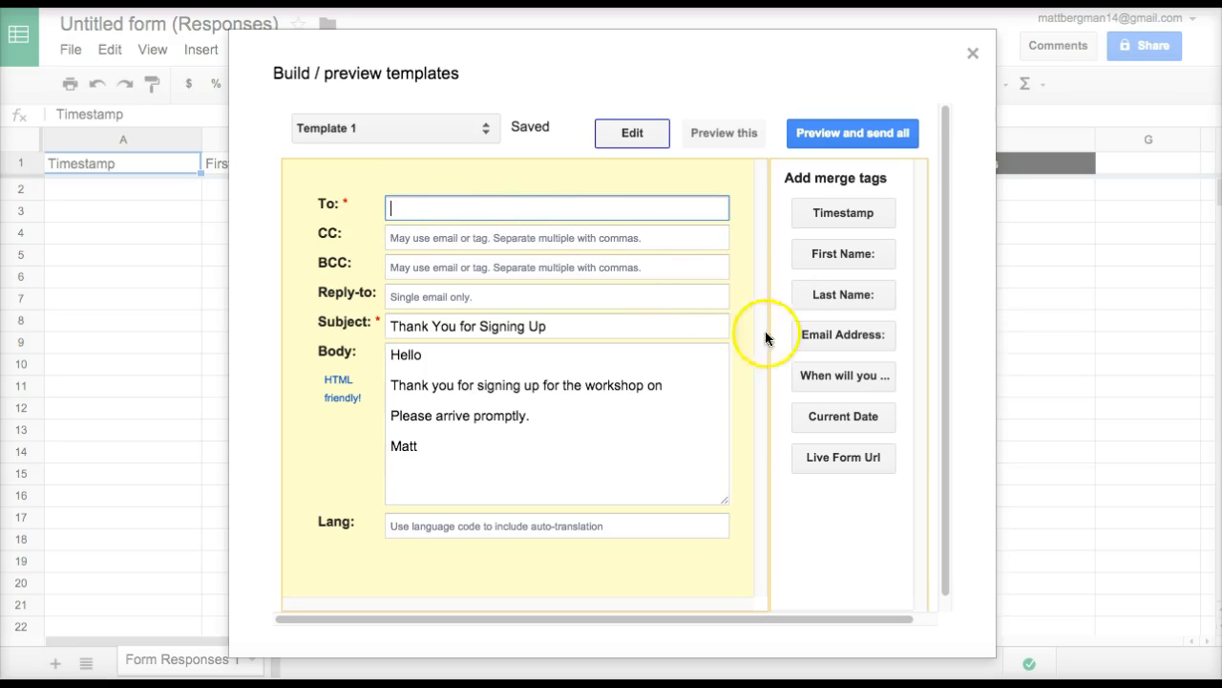
click(835, 336)
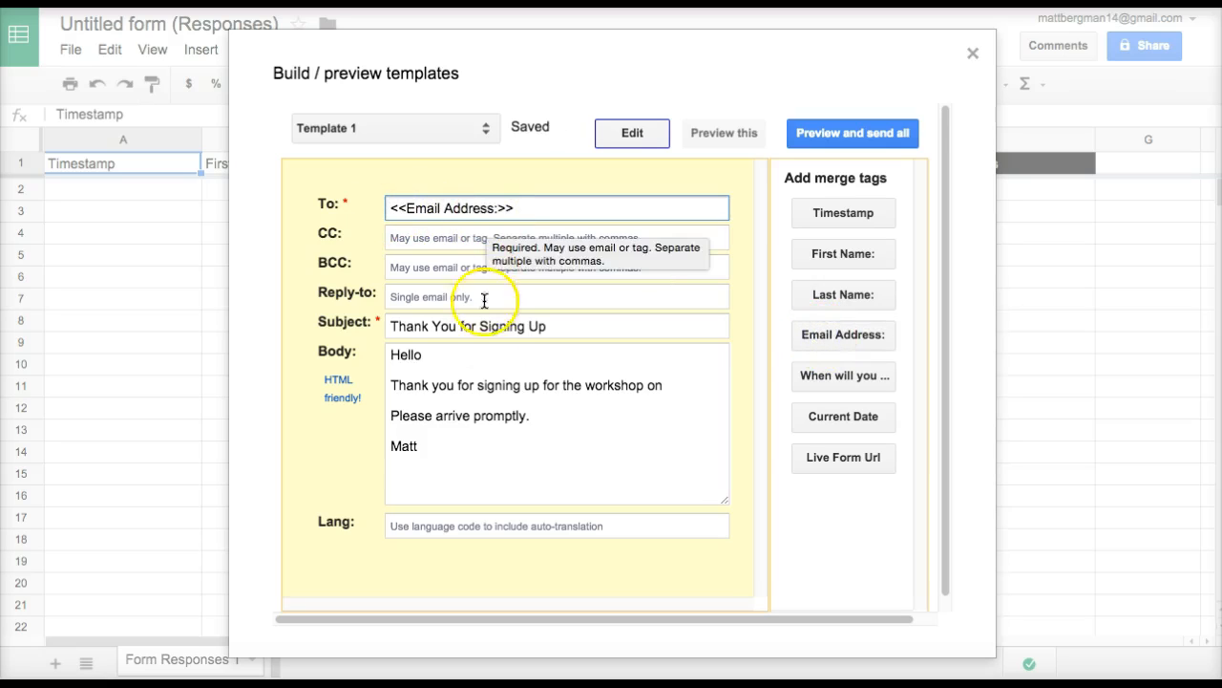
Step: Personalise the body's greeting with the First Name: merge tag after "Hello", without its label text and followed by a comma
click(456, 357)
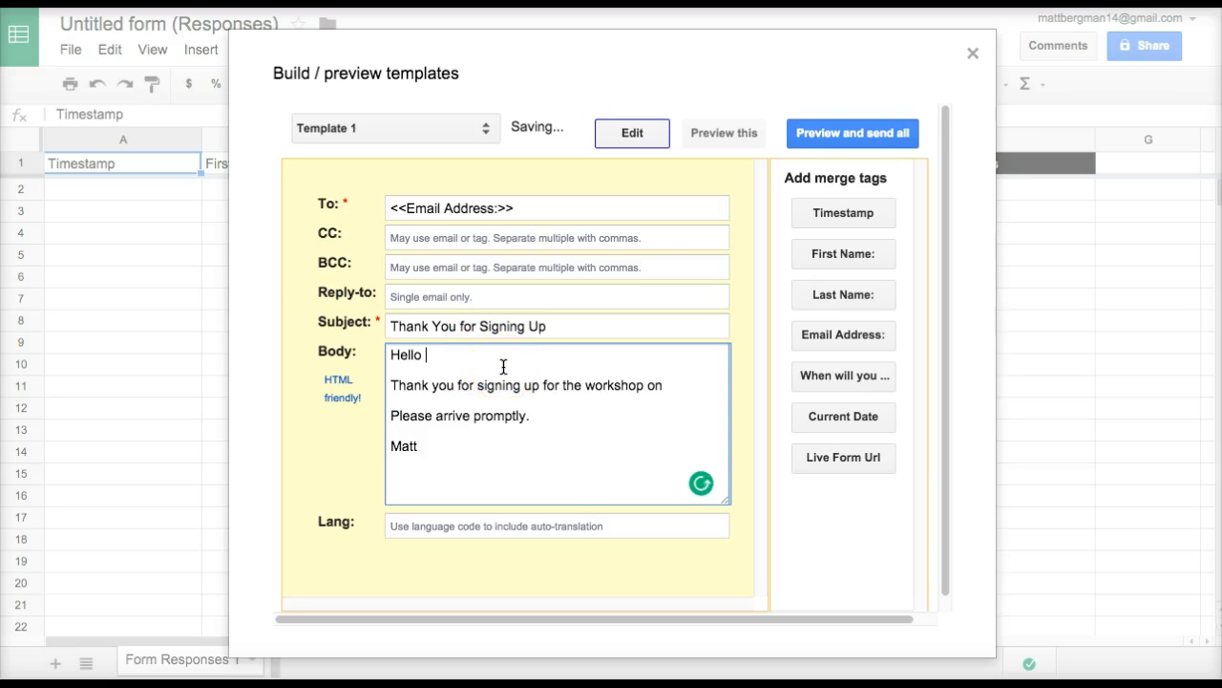
click(843, 254)
drag(501, 355, 428, 355)
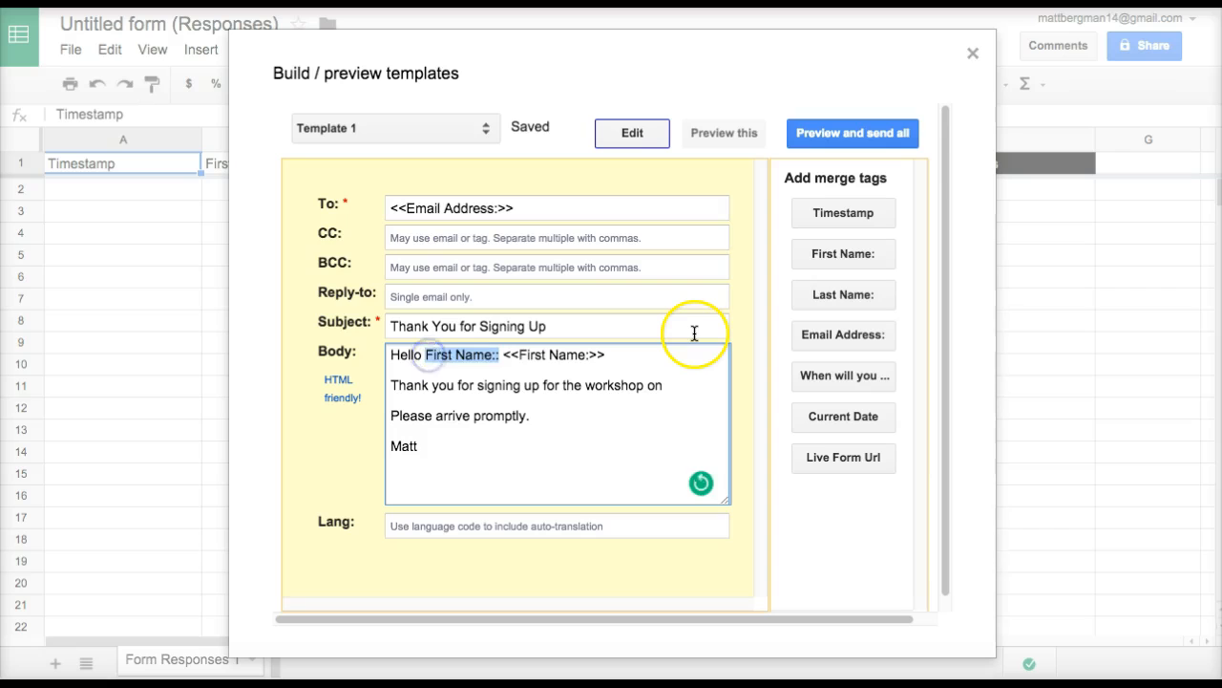
key(Delete)
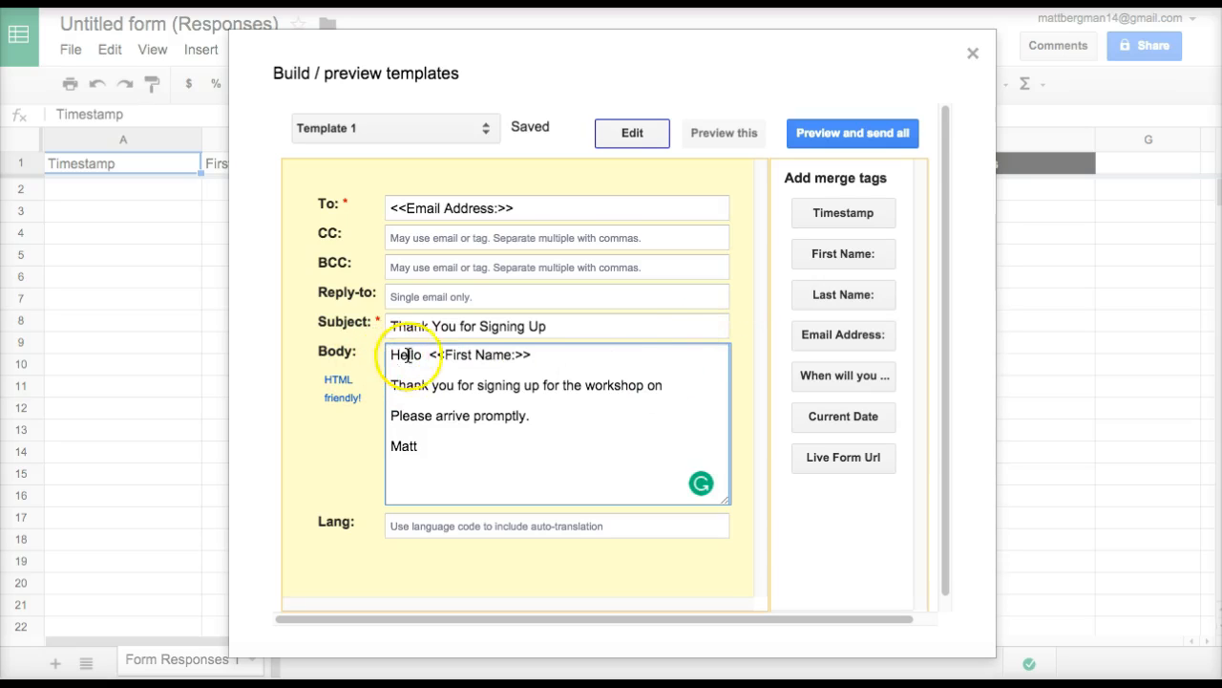
click(532, 355)
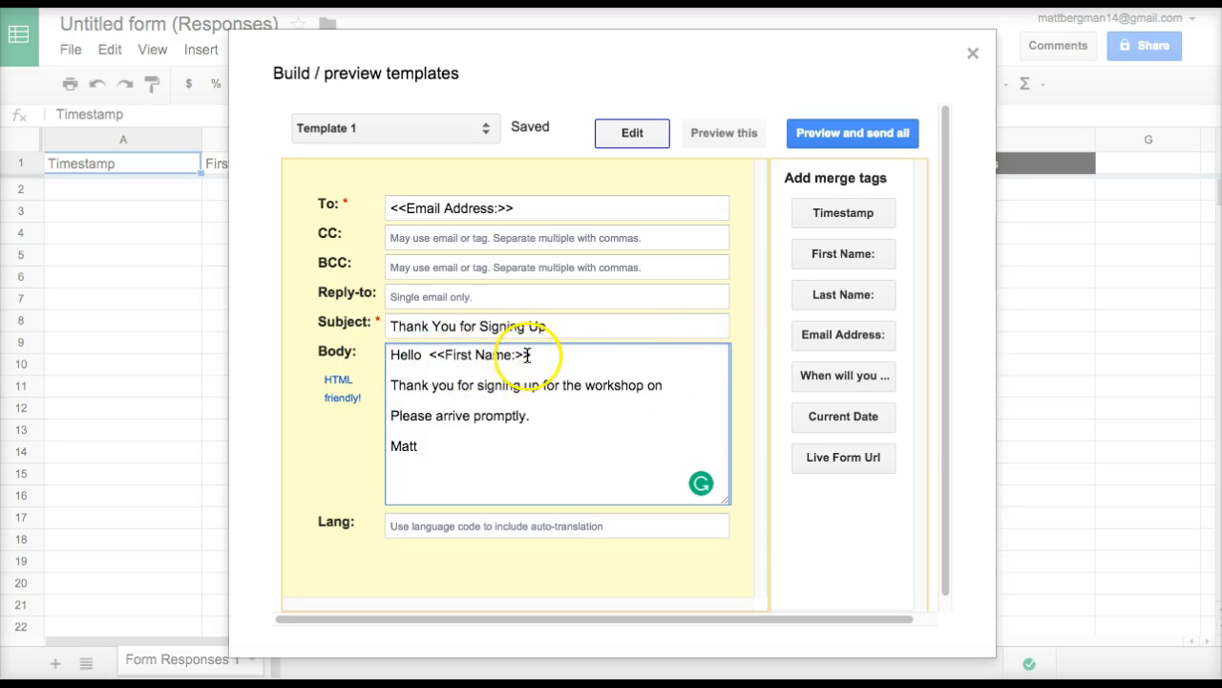
text(,)
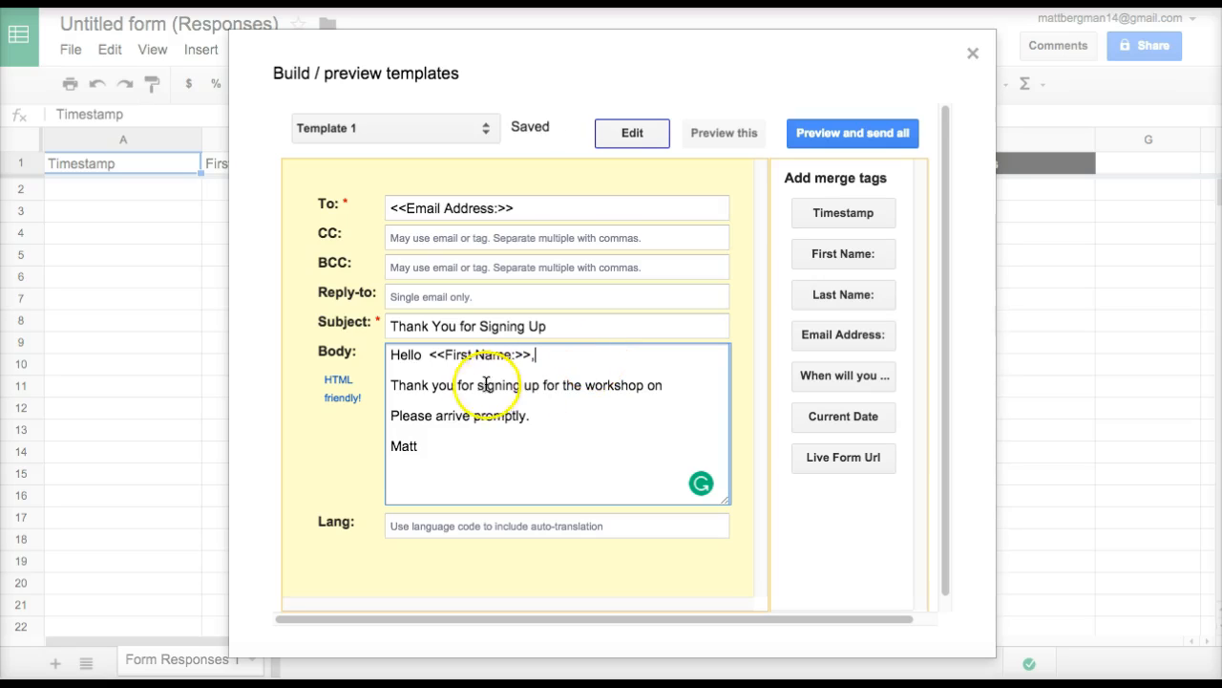
Step: End the "workshop on" sentence with the "When will you attend the workshop?" merge tag, without its label, plus a period, and close the template editor
click(675, 387)
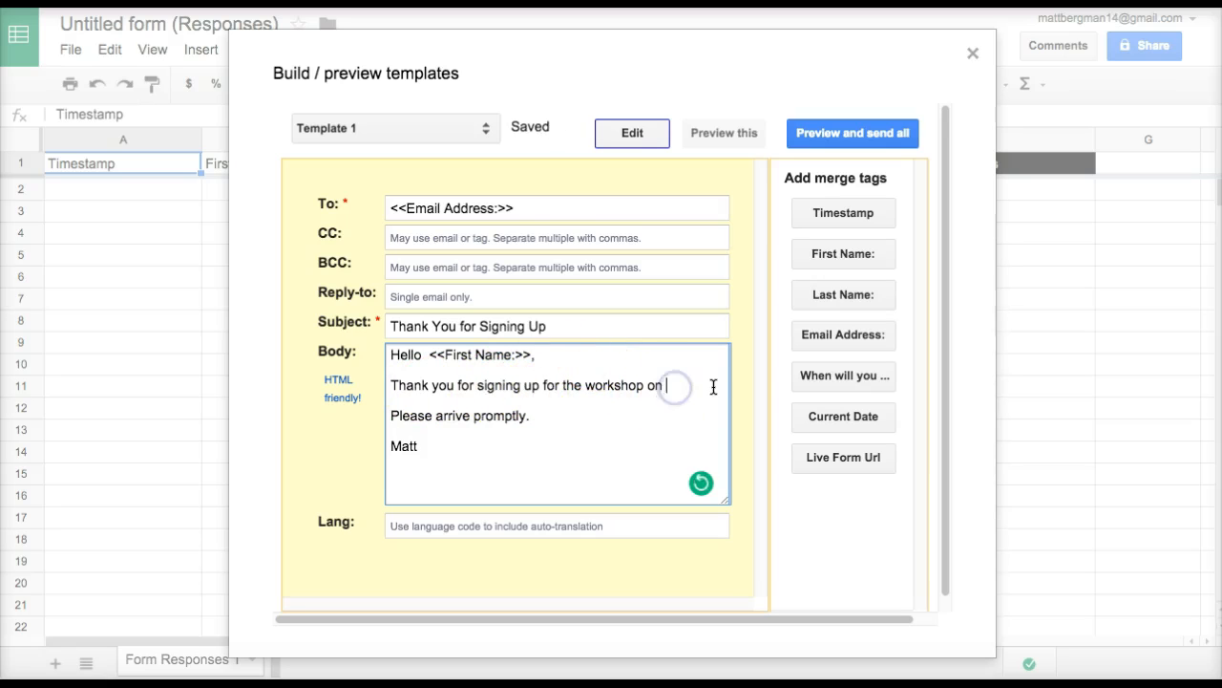
click(812, 389)
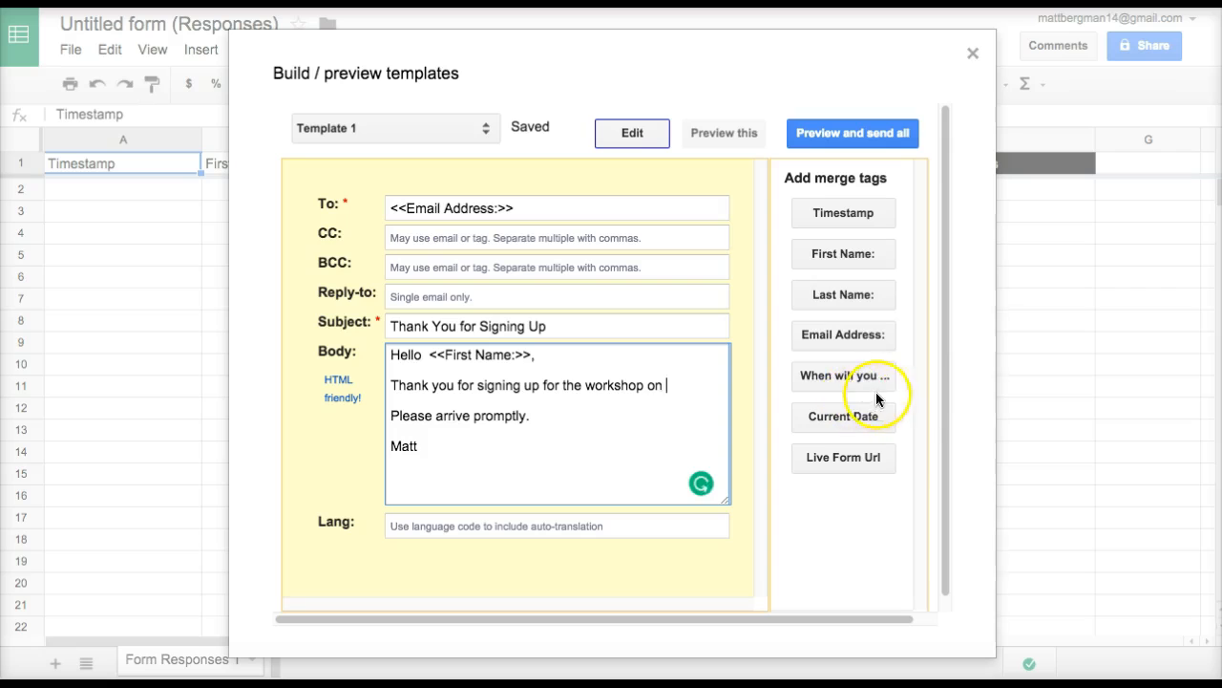
click(841, 377)
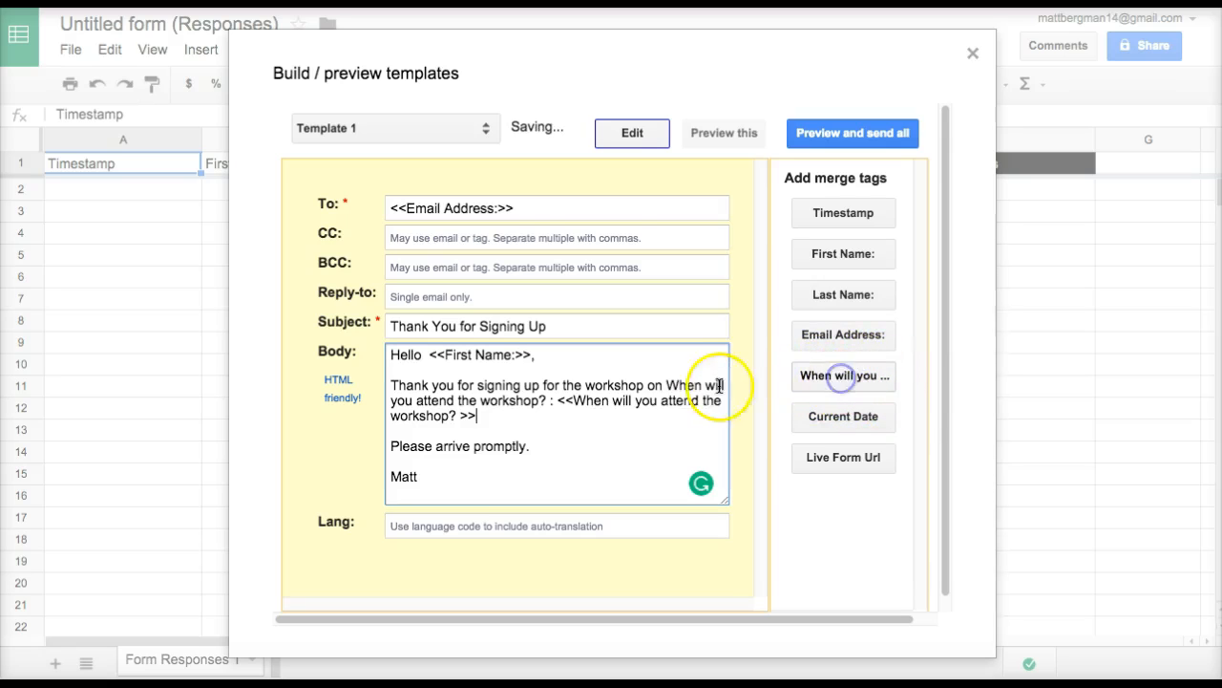
drag(668, 387, 559, 406)
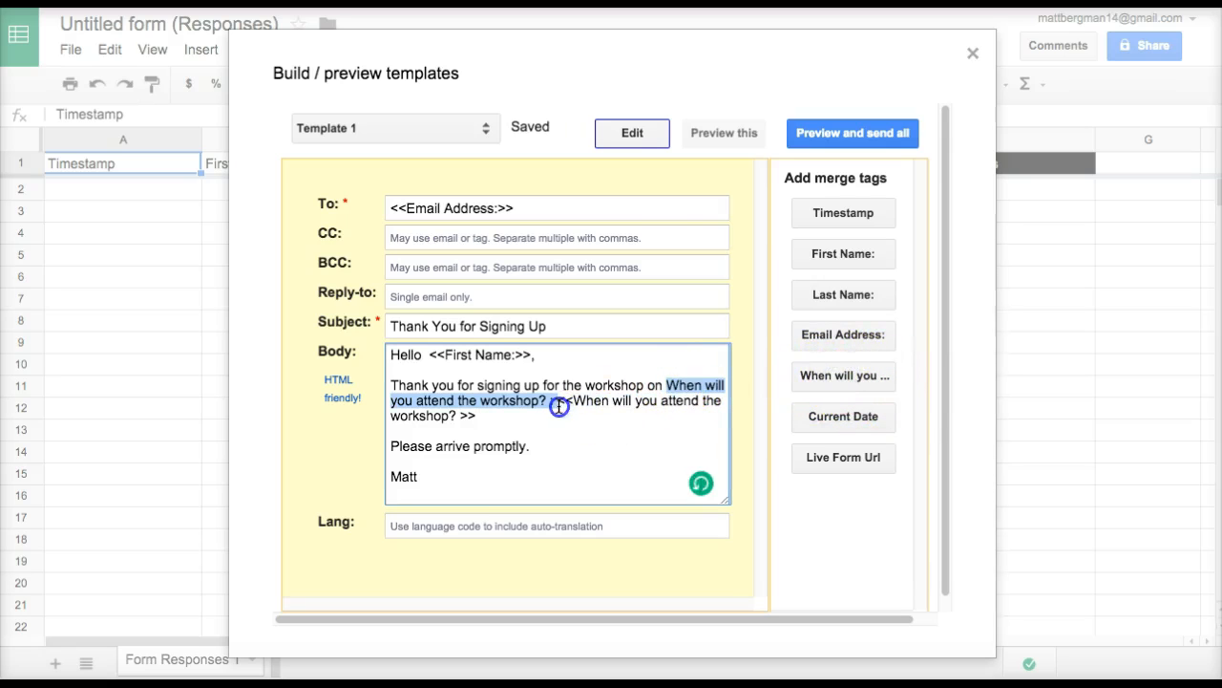
key(BackSpace)
click(589, 403)
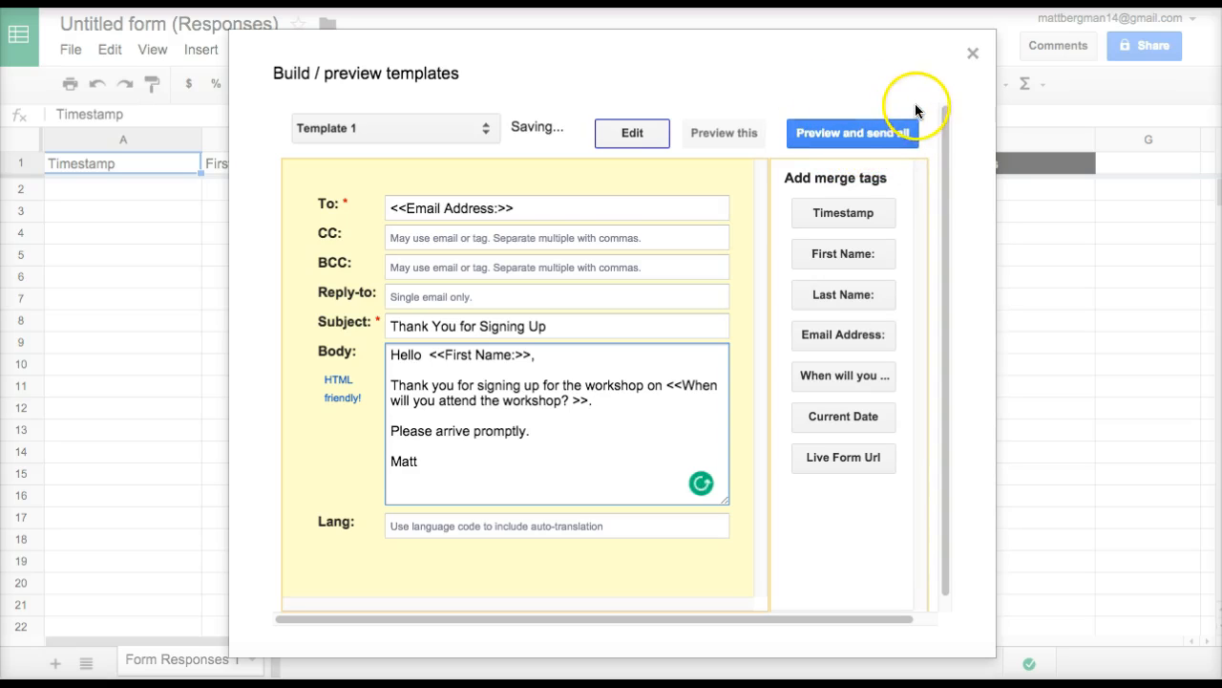
click(973, 54)
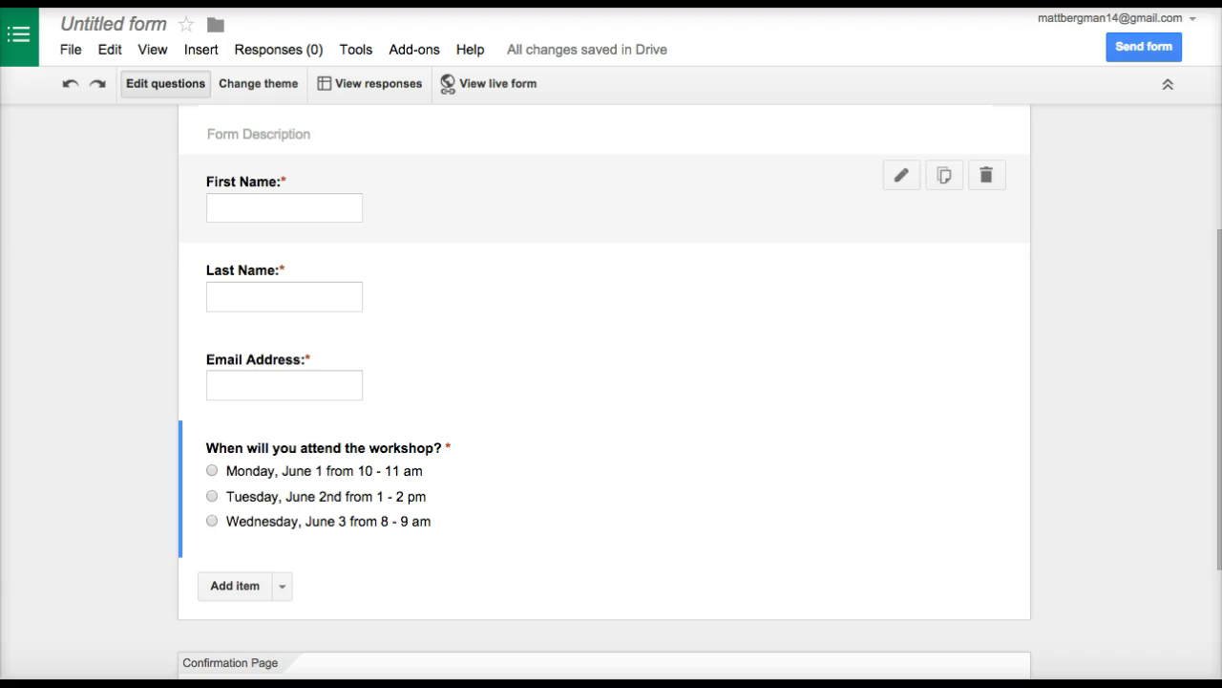
Step: Open the live form, fill in the attendee's name and email address, choose "Wednesday, June 3 from 8 - 9 am", and submit it
click(493, 88)
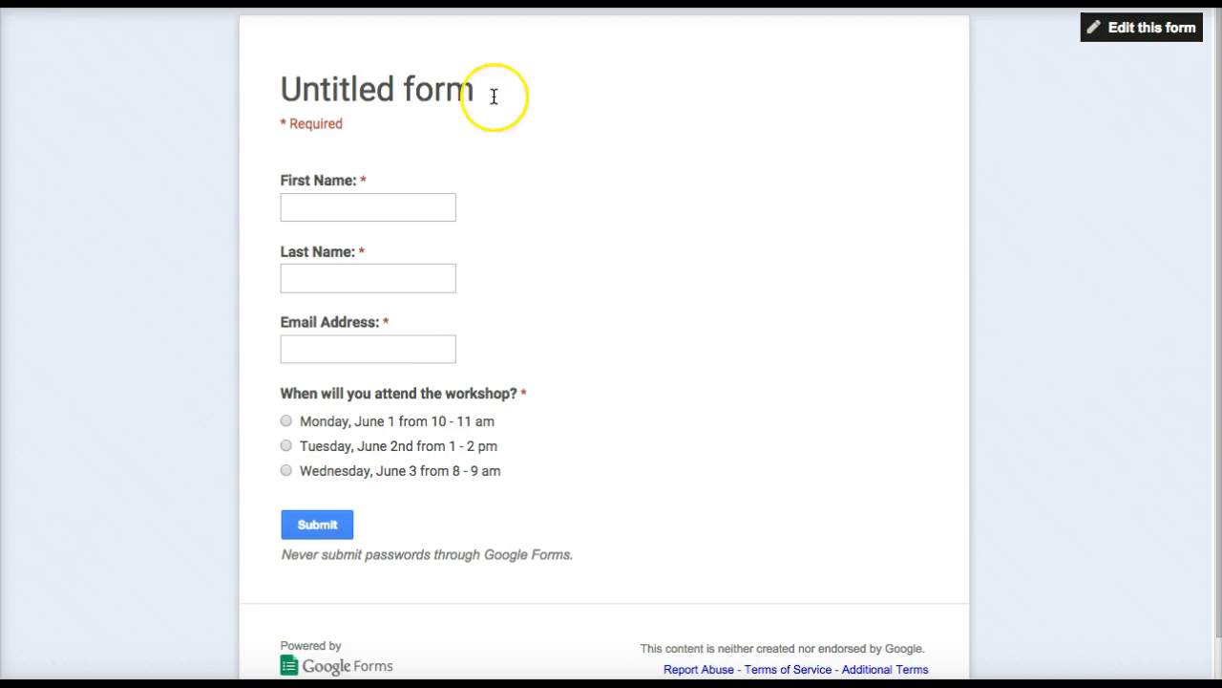
click(375, 203)
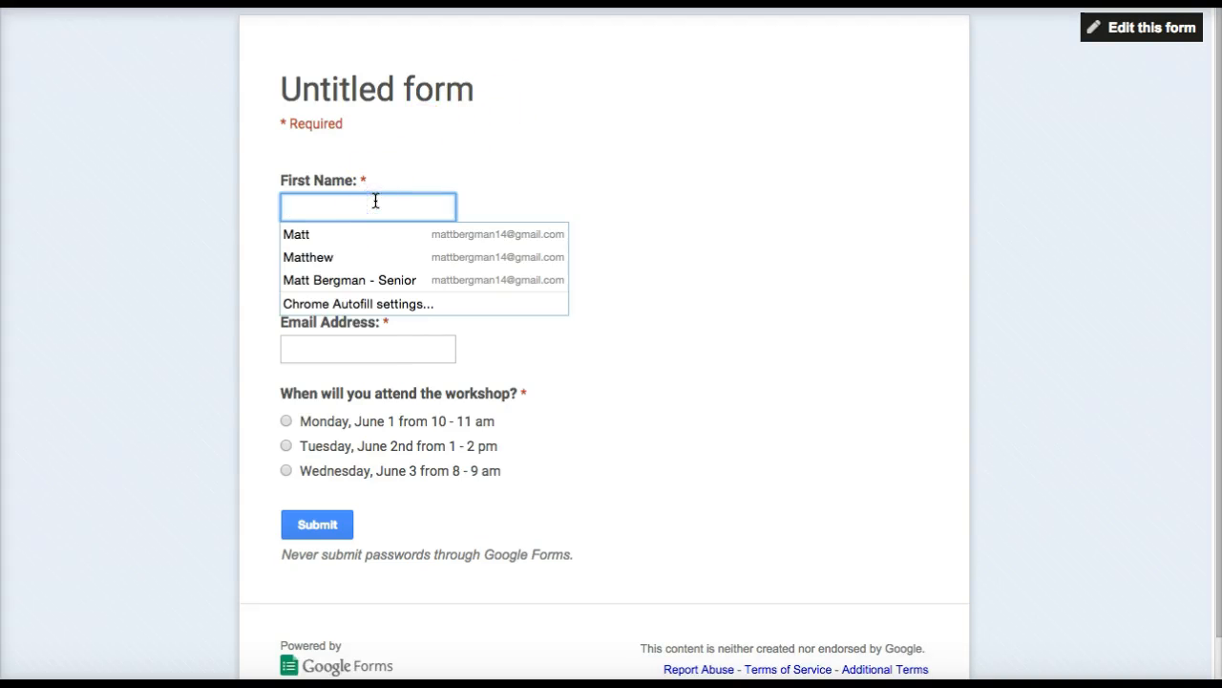
click(368, 224)
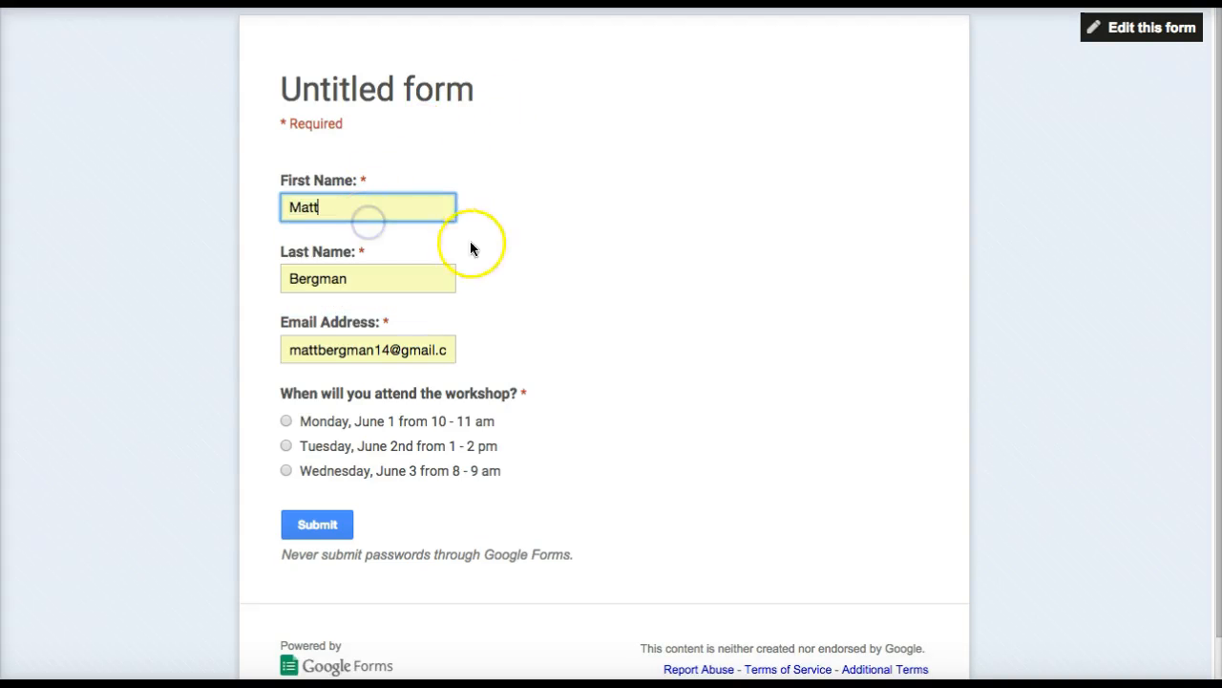
click(287, 471)
click(337, 528)
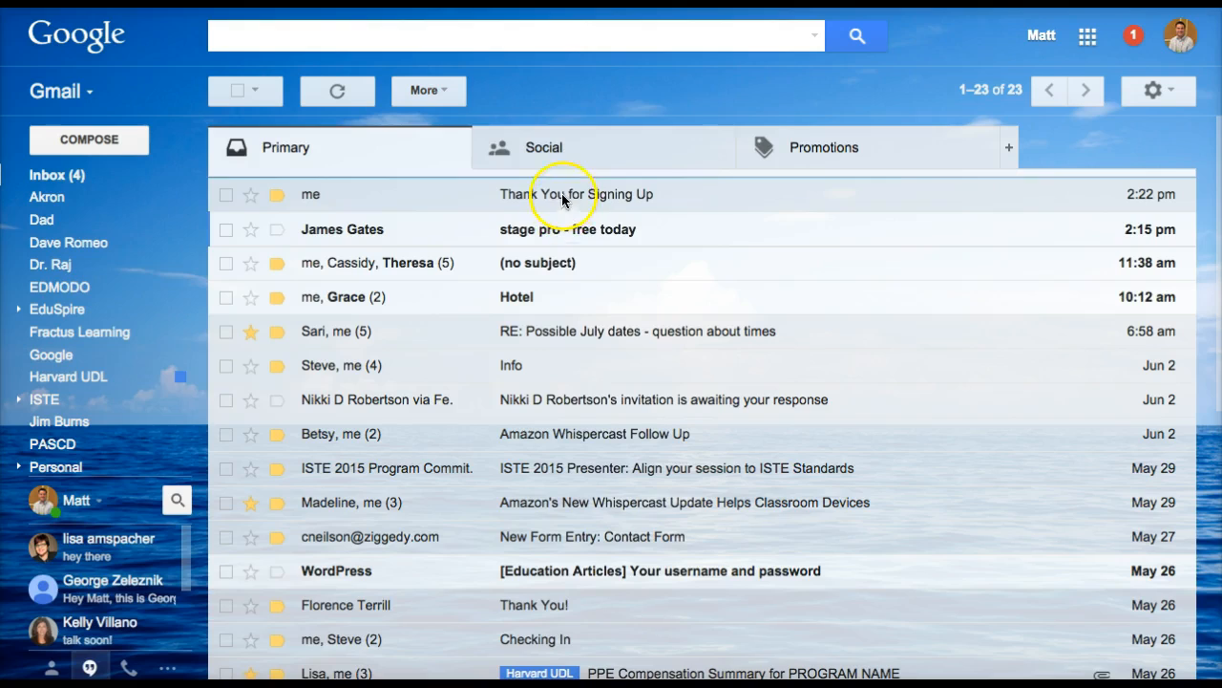
Step: Open the "Thank You for Signing Up" email in the Gmail inbox and check its merged greeting and workshop time
click(581, 197)
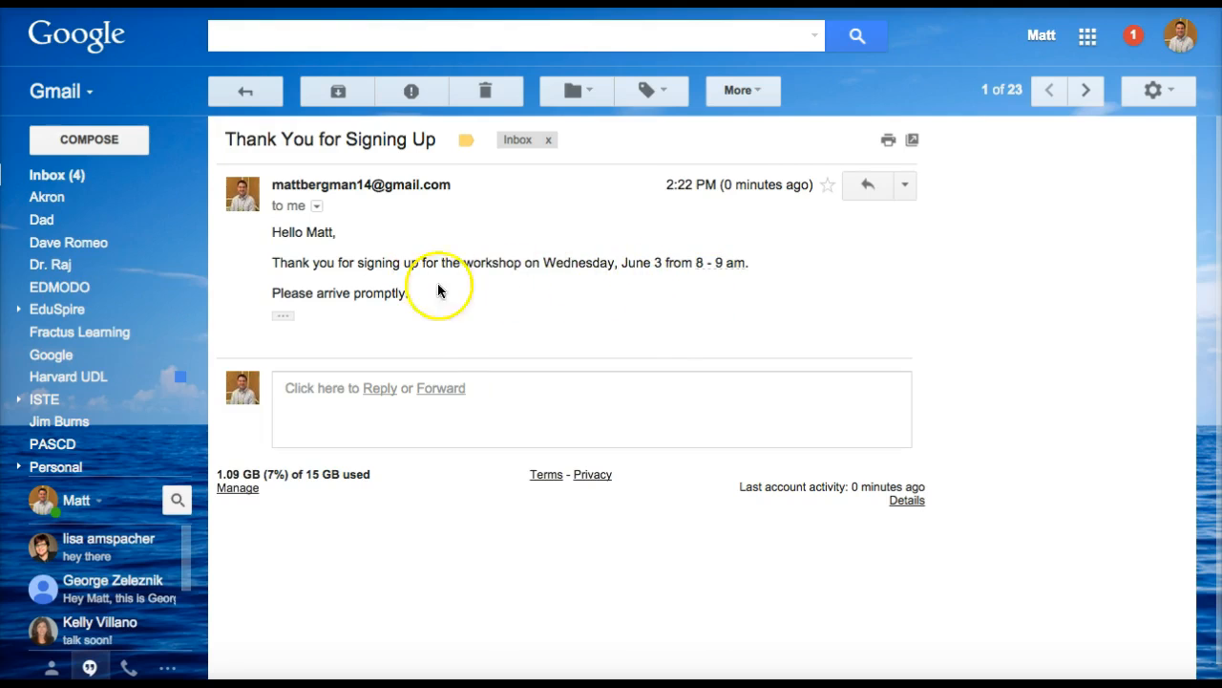
click(696, 262)
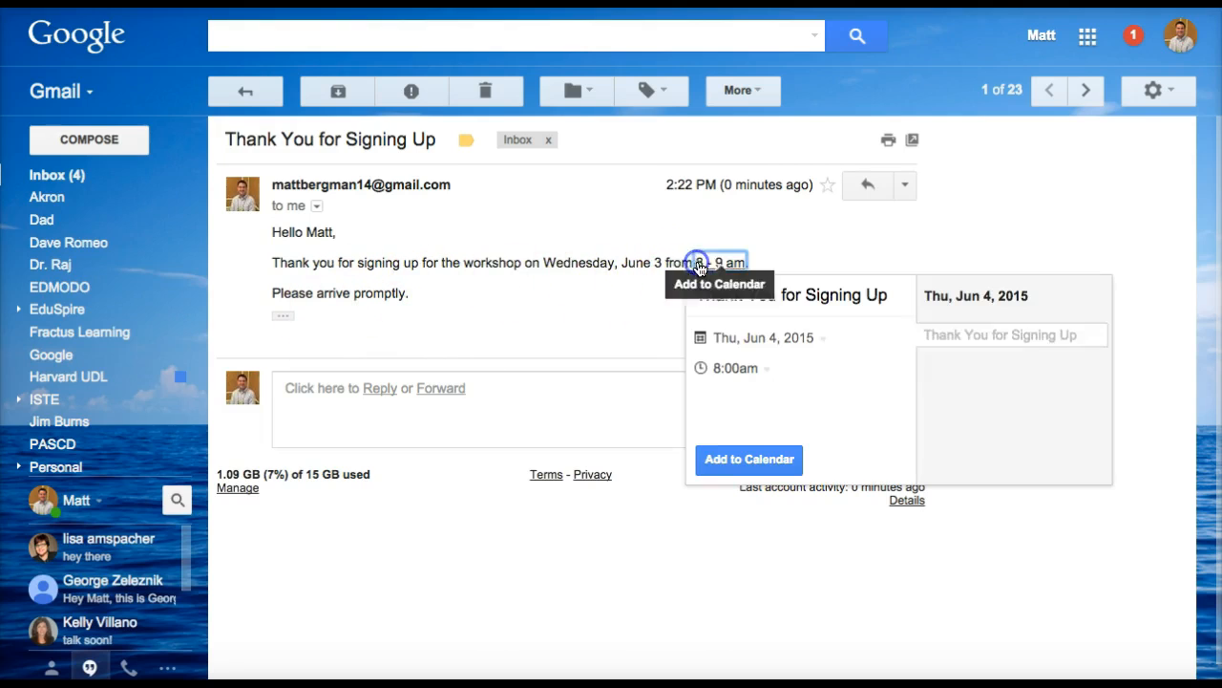
click(933, 252)
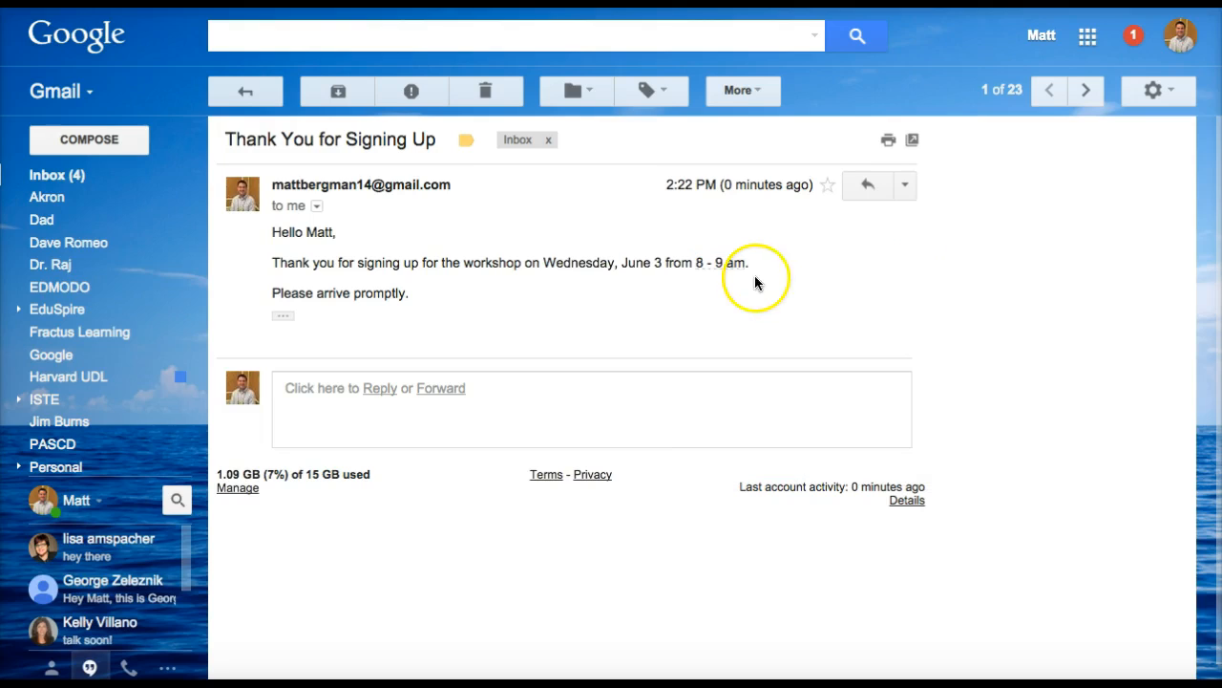